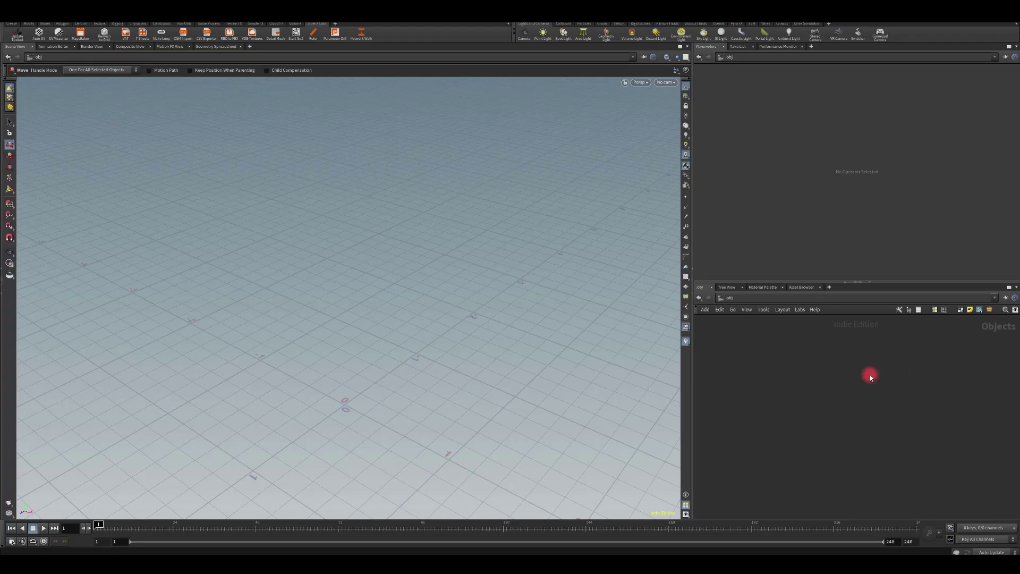
- Create a Geometry object in the network and rename it cylinder_tutorial
{"action": "key", "text": "Tab"}
{"action": "type", "text": "geo"}
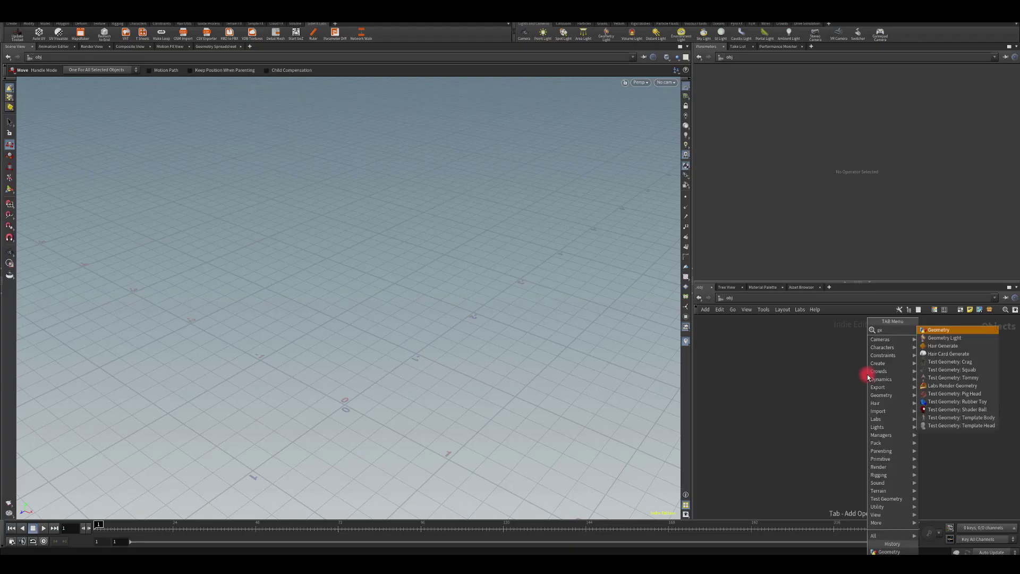
{"action": "key", "text": "Return"}
{"action": "left_click", "coordinate": [861, 374]}
{"action": "left_click", "coordinate": [861, 374]}
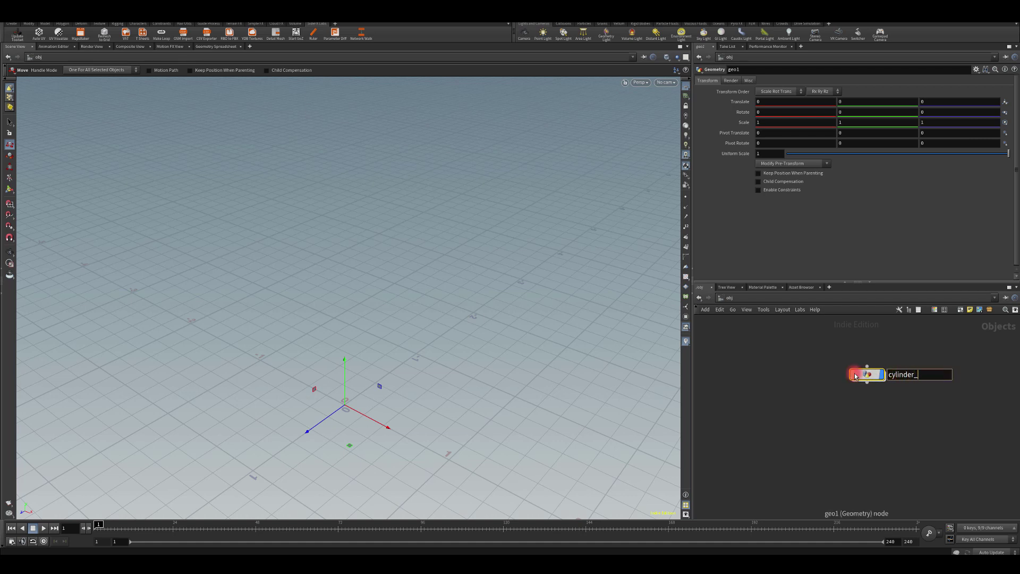
{"action": "key", "text": "Return"}
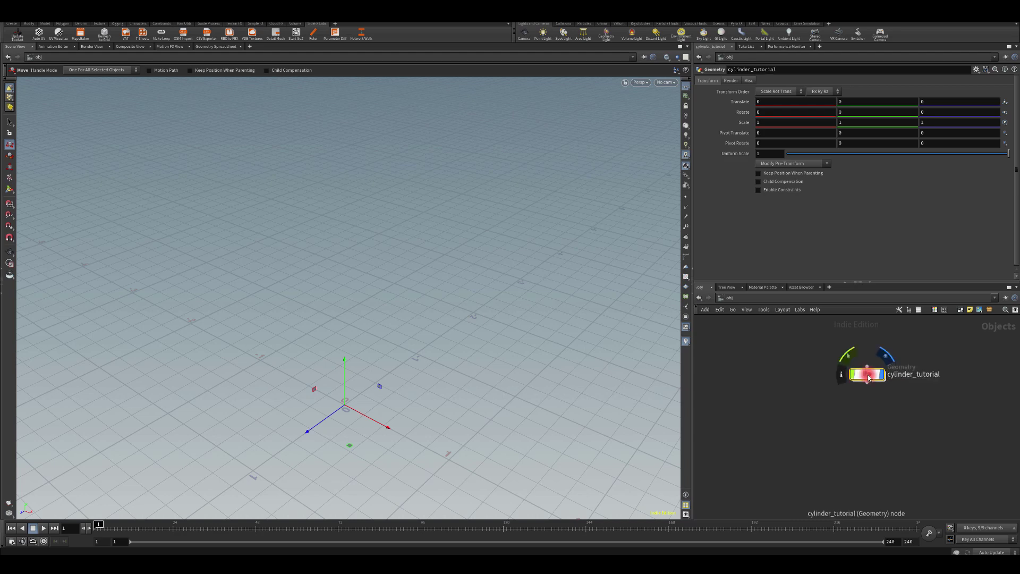
- Add a Line node inside the cylinder_tutorial object and set its length to 2
{"action": "double_click", "coordinate": [838, 376]}
{"action": "key", "text": "Tab"}
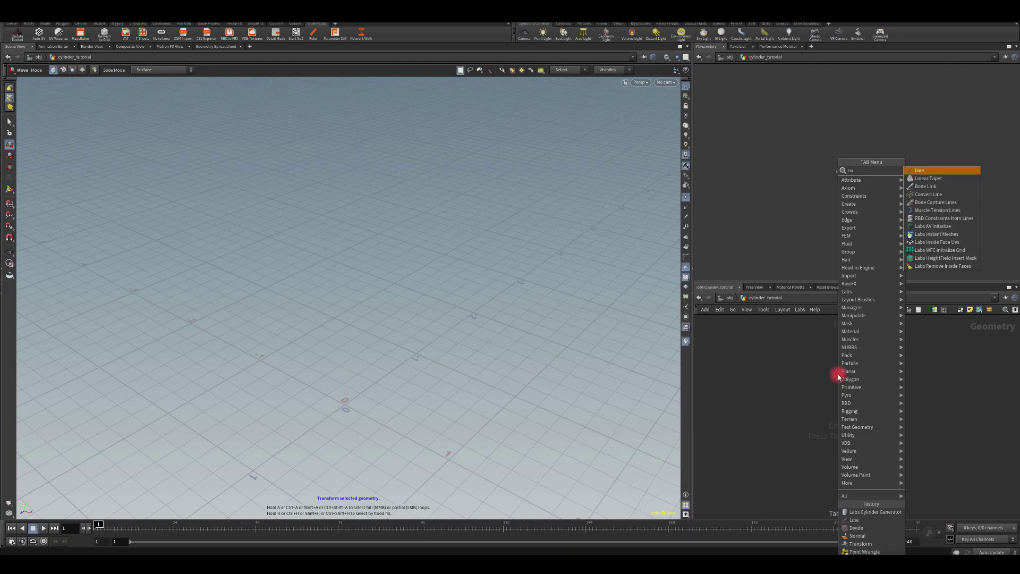
{"action": "key", "text": "Return"}
{"action": "left_click", "coordinate": [837, 374]}
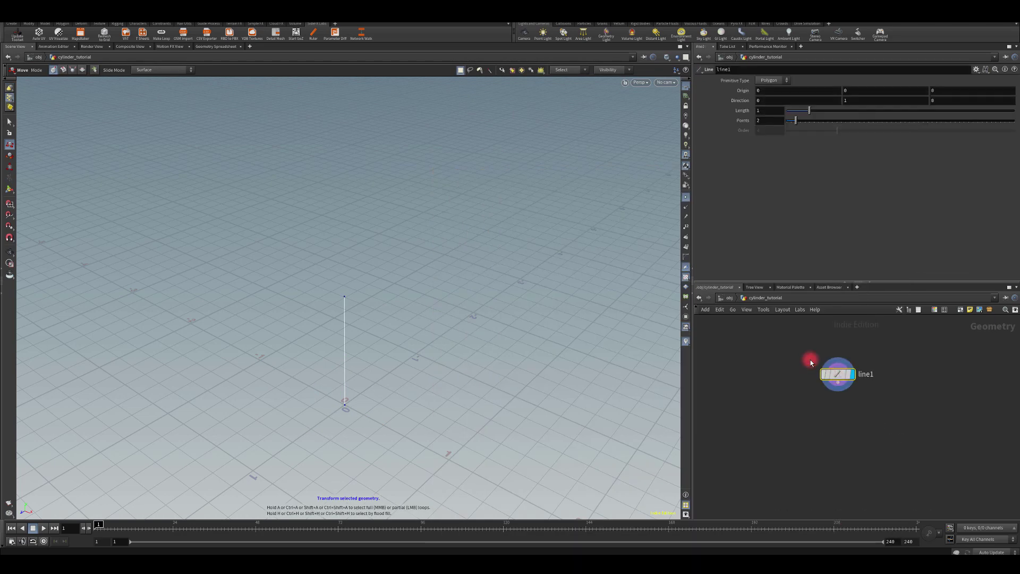
{"action": "left_click", "coordinate": [763, 110]}
{"action": "type", "text": "2"}
{"action": "key", "text": "Return"}
- Add a Labs Cylinder Generator node connected to the line's output
{"action": "left_click_drag", "start_coordinate": [838, 390], "coordinate": [839, 428]}
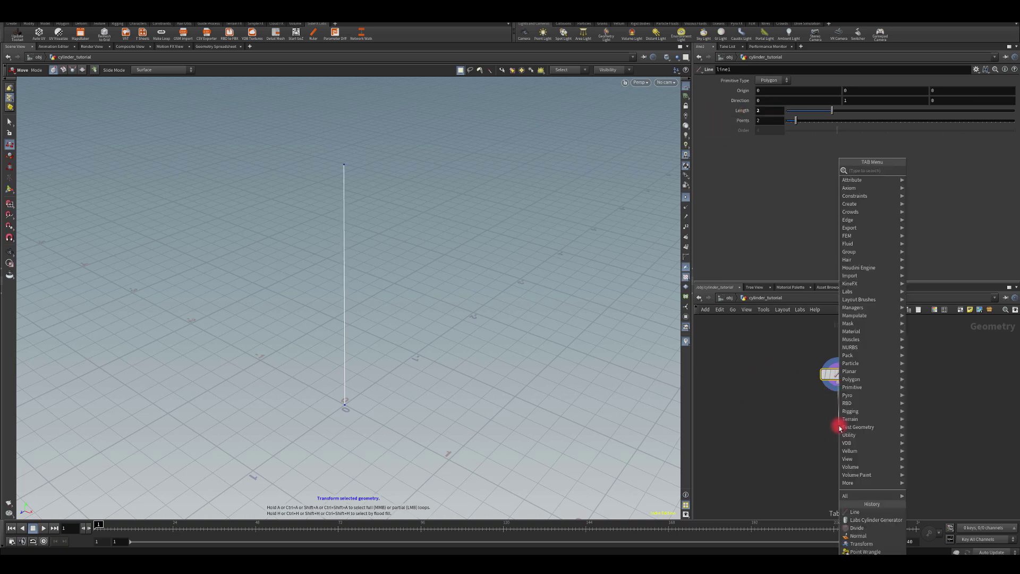
{"action": "type", "text": "cyl"}
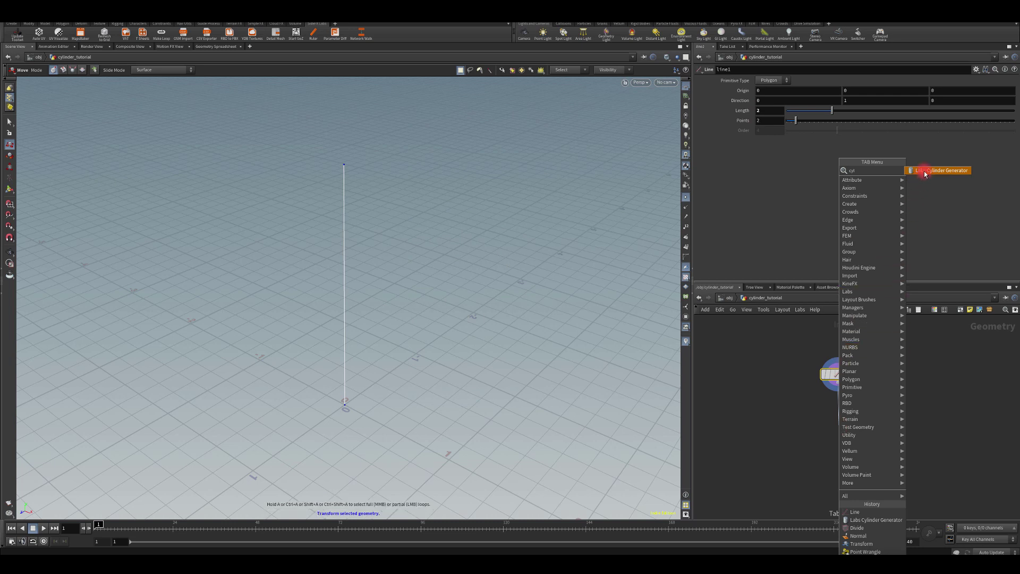
{"action": "left_click", "coordinate": [925, 171]}
{"action": "left_click", "coordinate": [840, 425]}
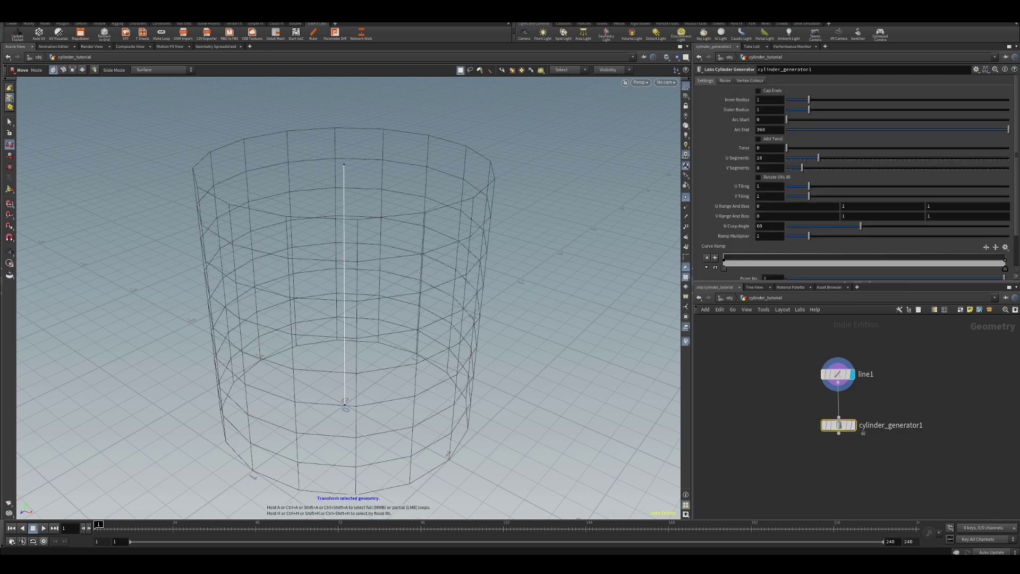
{"action": "left_click", "coordinate": [336, 25]}
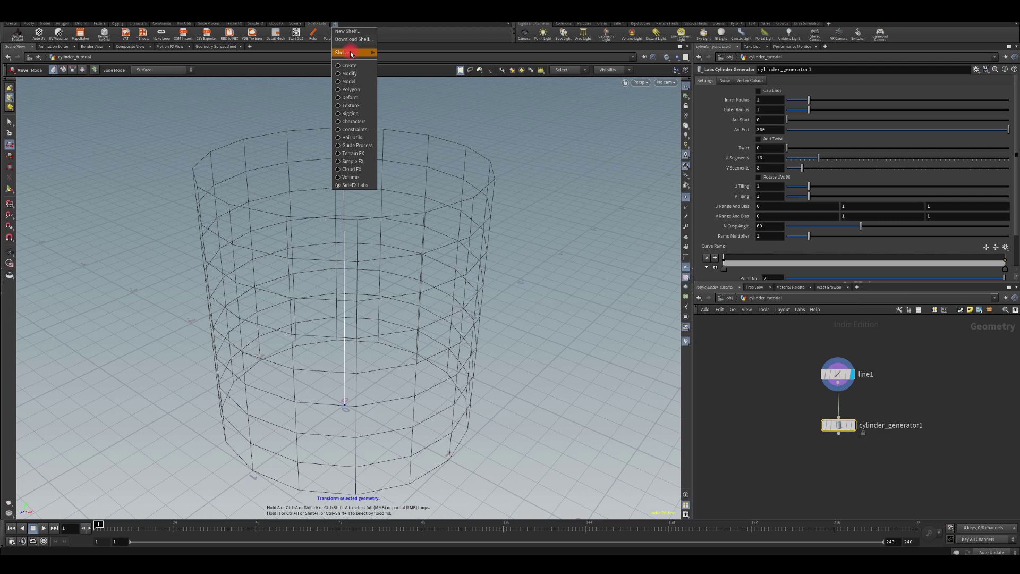
{"action": "mouse_move", "coordinate": [353, 52]}
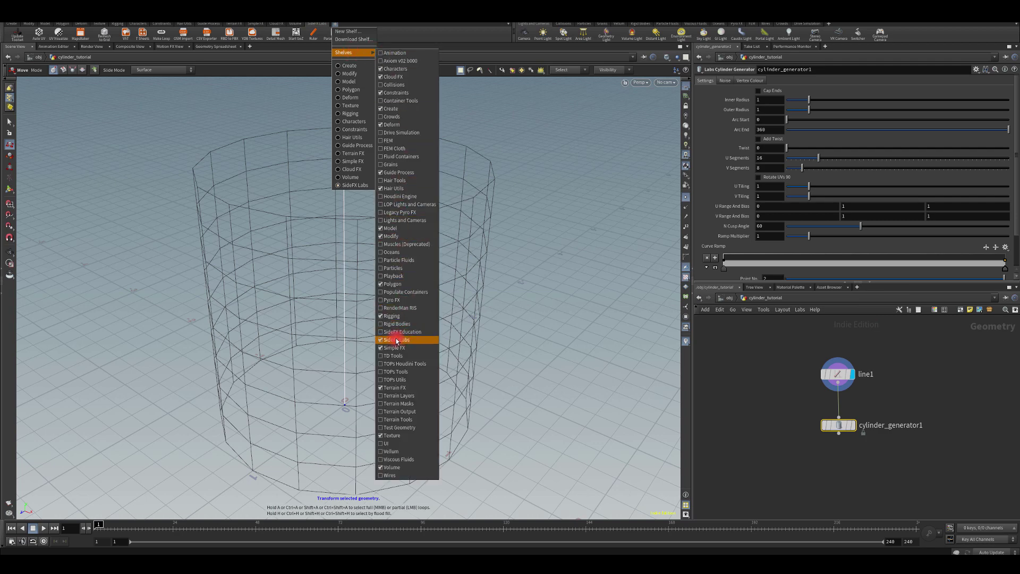
{"action": "left_click", "coordinate": [395, 25]}
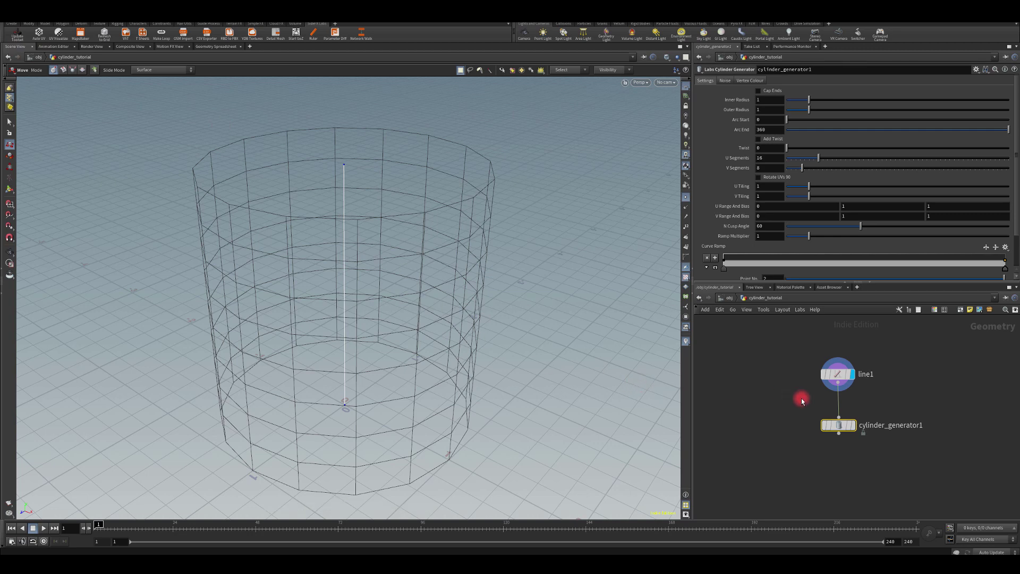
- Display the cylinder generator, move it closer to the line node, and set U Segments to 32 and V Segments to 20
{"action": "left_click", "coordinate": [853, 432]}
{"action": "left_click_drag", "start_coordinate": [844, 427], "coordinate": [842, 410]}
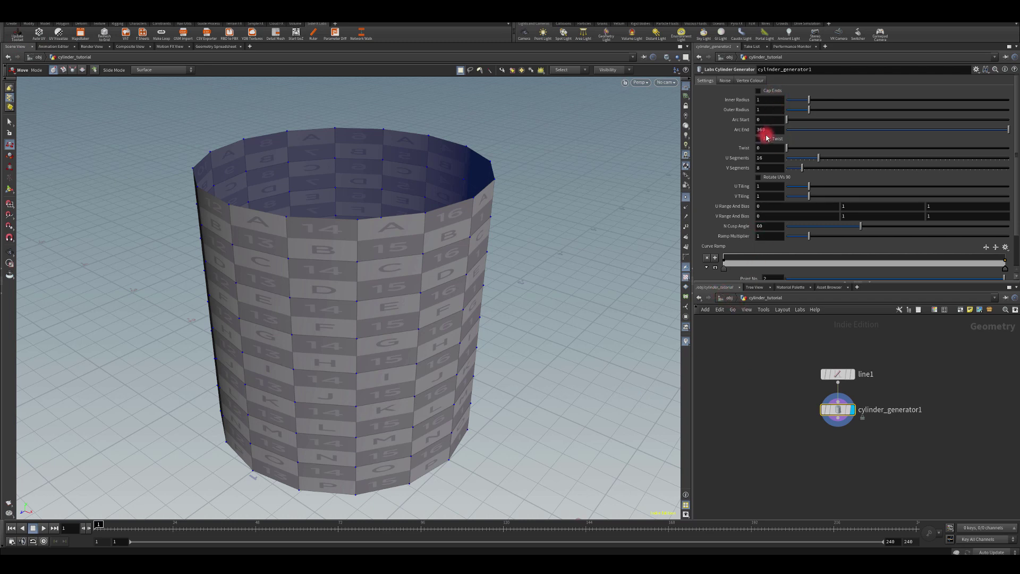
{"action": "left_click", "coordinate": [764, 158]}
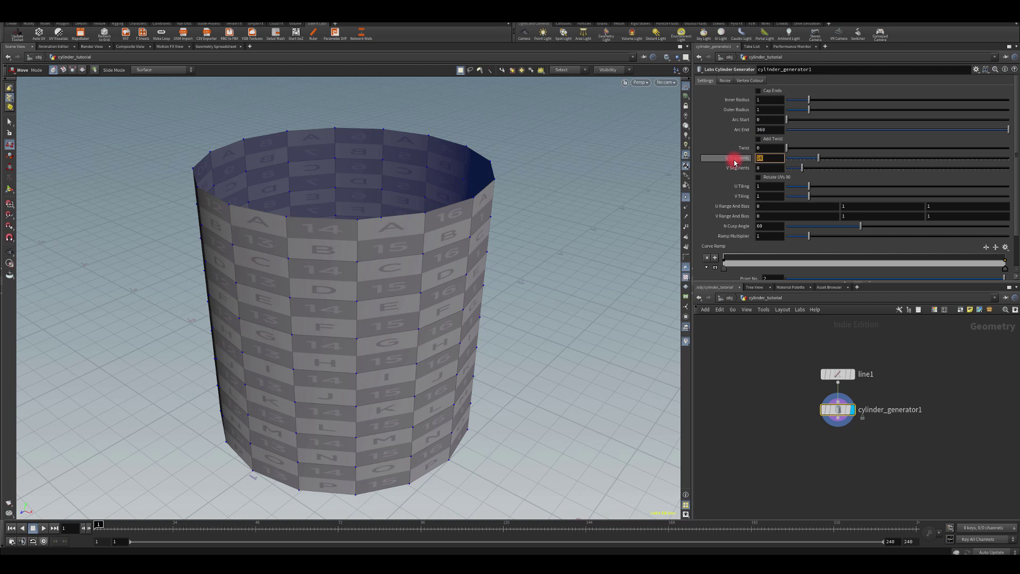
{"action": "type", "text": "32"}
{"action": "left_click", "coordinate": [763, 168]}
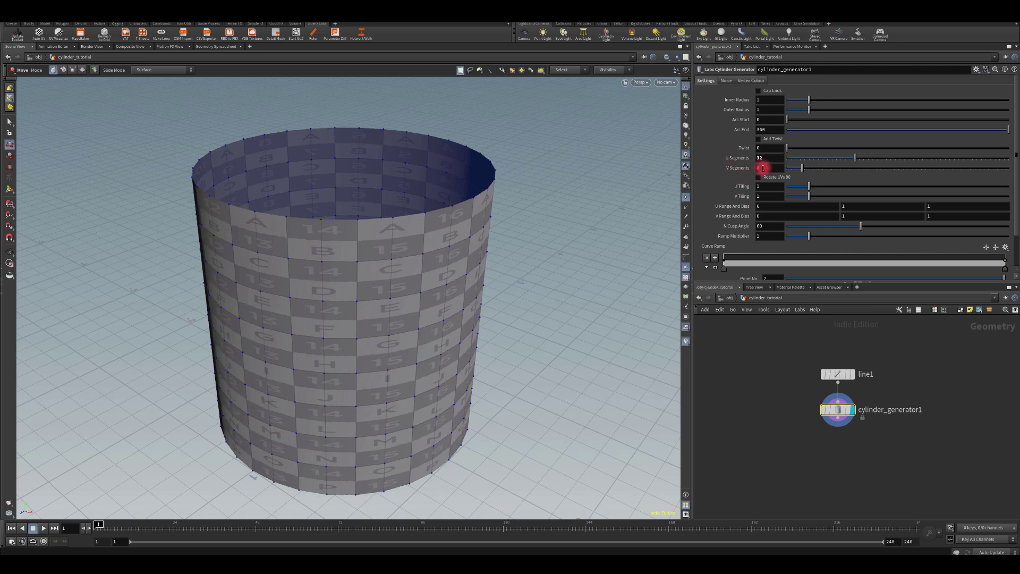
{"action": "type", "text": "20"}
{"action": "key", "text": "Return"}
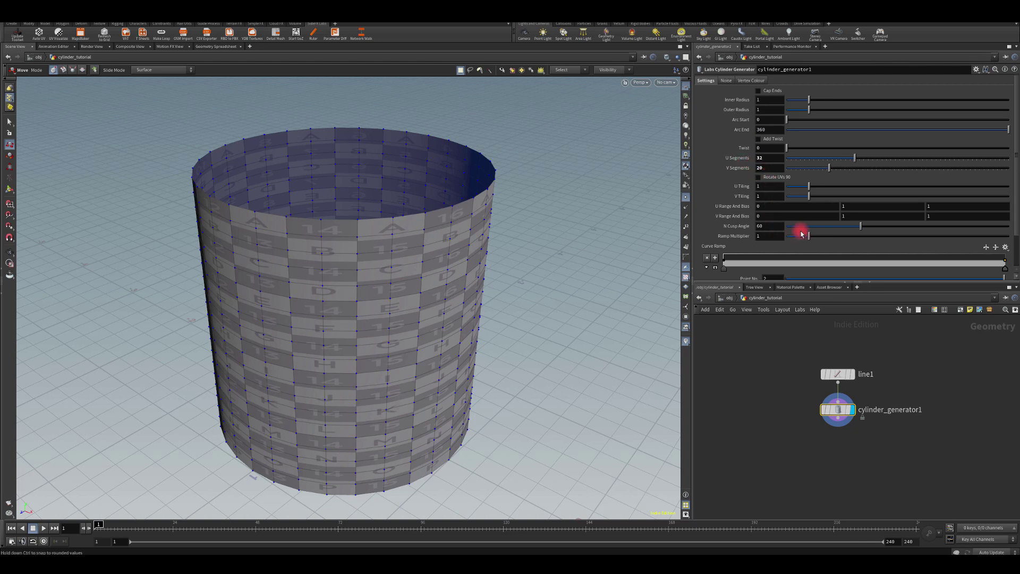
- Try the Add Colour option in the cylinder generator's vertex colour settings and turn it off again
{"action": "scroll", "coordinate": [793, 234], "scroll_direction": "down", "scroll_amount": 3}
{"action": "scroll", "coordinate": [785, 244], "scroll_direction": "up", "scroll_amount": 3}
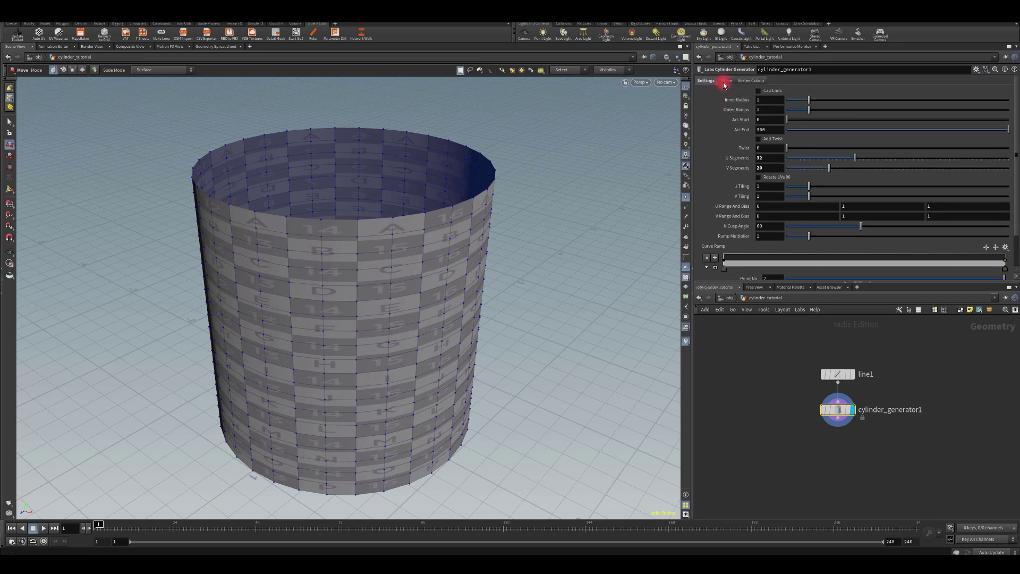
{"action": "left_click", "coordinate": [742, 80]}
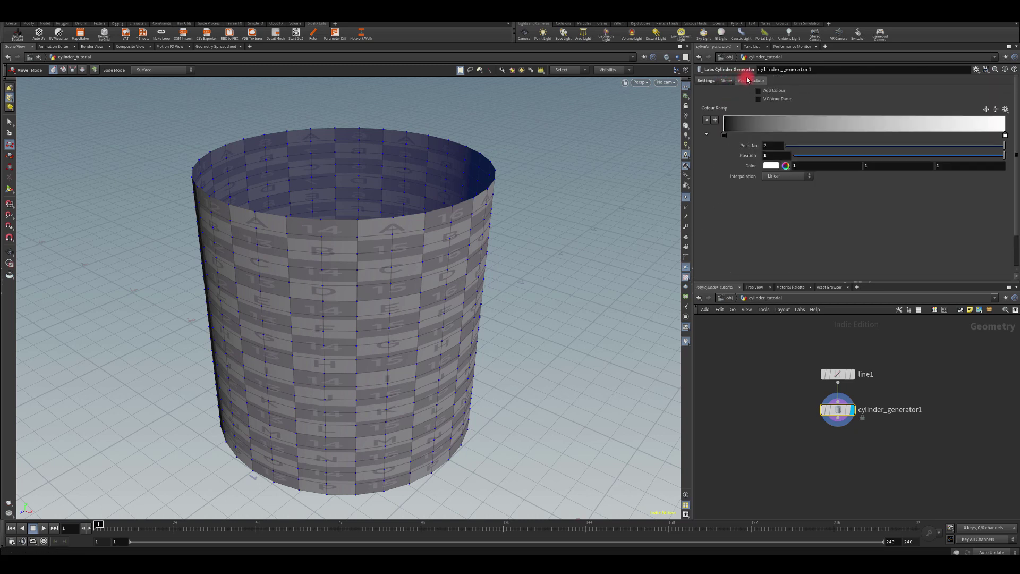
{"action": "left_click", "coordinate": [759, 98]}
{"action": "left_click", "coordinate": [758, 100]}
{"action": "left_click", "coordinate": [758, 91]}
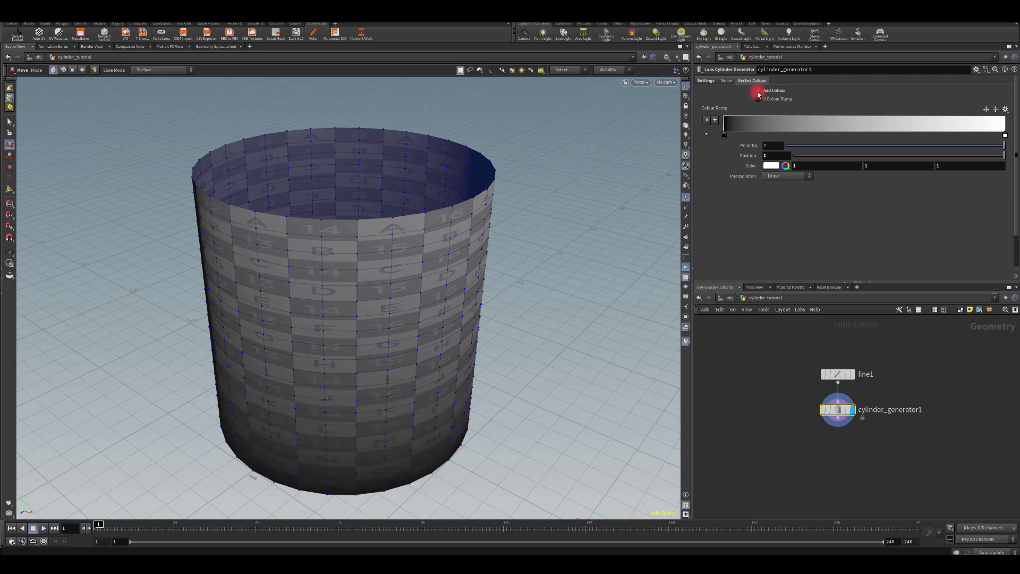
{"action": "left_click", "coordinate": [759, 92]}
{"action": "left_click", "coordinate": [701, 80]}
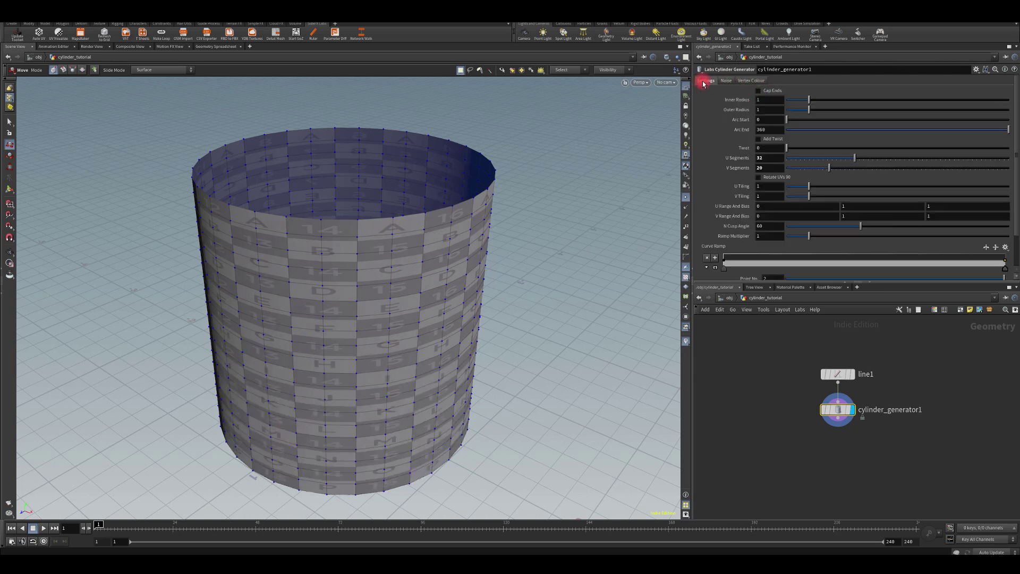
{"action": "middle_click_drag", "start_coordinate": [814, 458], "coordinate": [809, 402]}
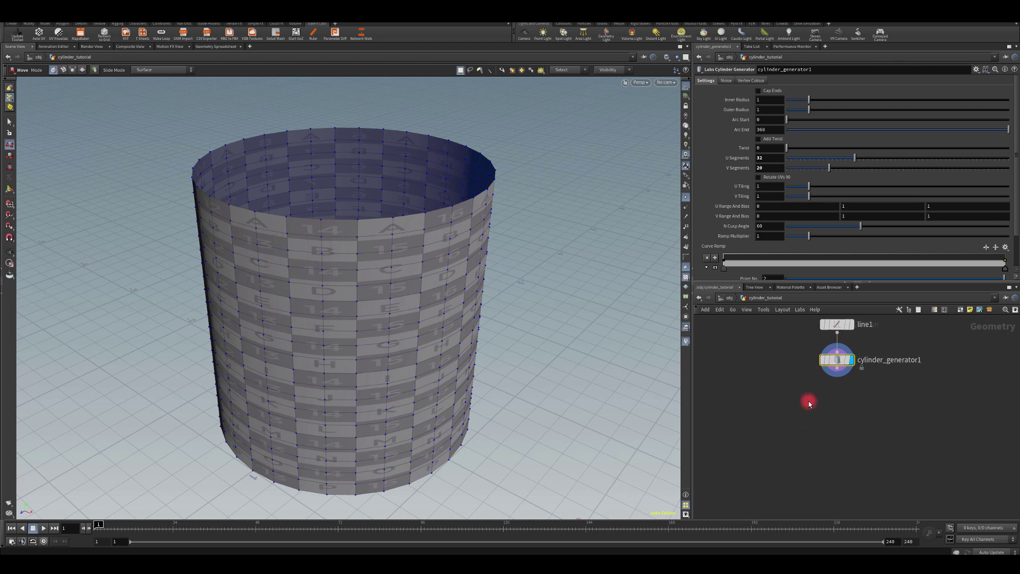
{"action": "left_click", "coordinate": [838, 368]}
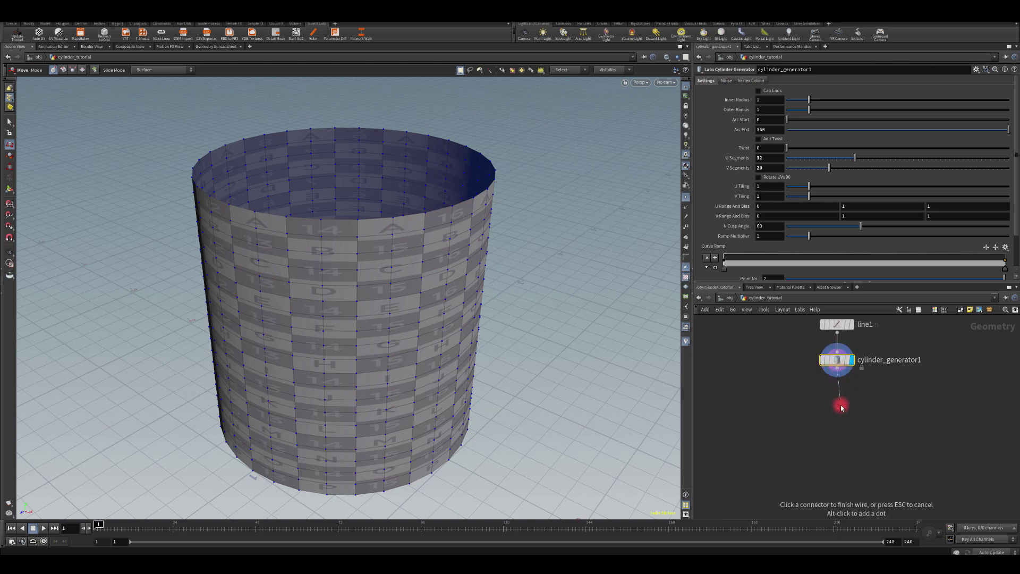
{"action": "key", "text": "Tab"}
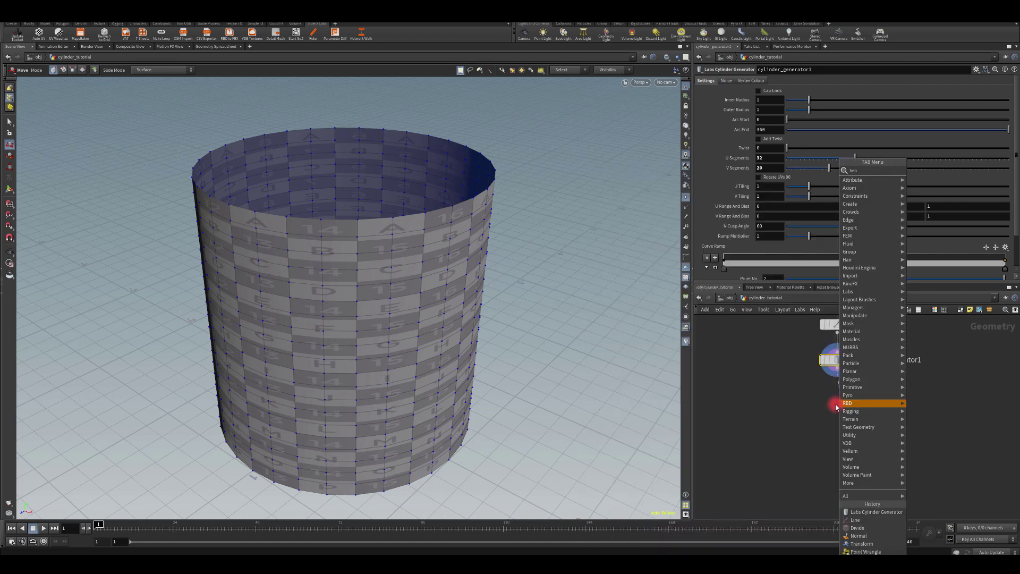
{"action": "left_click", "coordinate": [798, 381]}
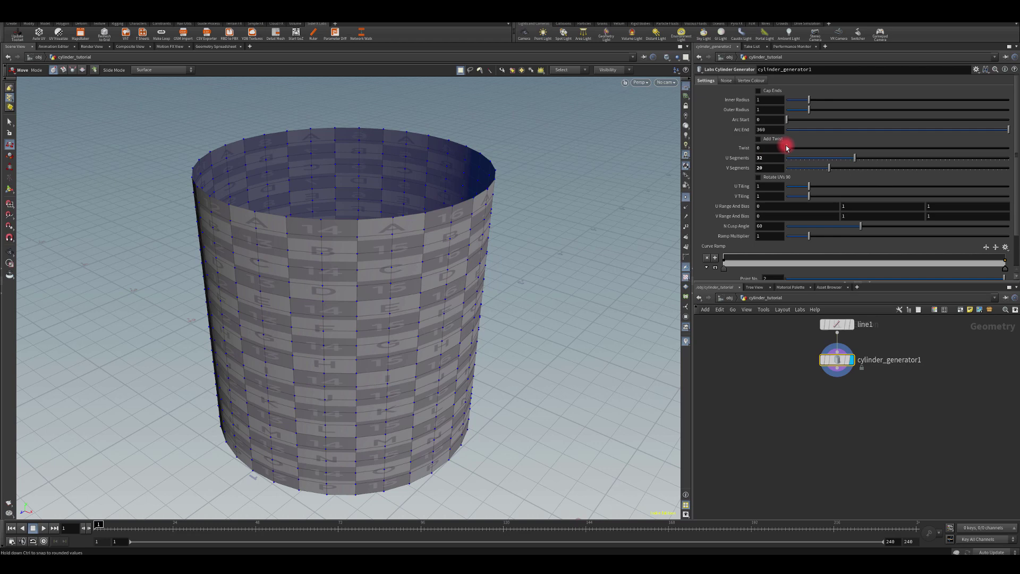
- Try a twist of 0.25 on the cylinder generator, and turn Add Twist off again
{"action": "mouse_move", "coordinate": [787, 146]}
{"action": "left_mouse_down"}
{"action": "mouse_move", "coordinate": [930, 155]}
{"action": "mouse_move", "coordinate": [770, 139]}
{"action": "mouse_move", "coordinate": [808, 150]}
{"action": "mouse_move", "coordinate": [793, 149]}
{"action": "left_mouse_up"}
{"action": "left_click", "coordinate": [761, 140]}
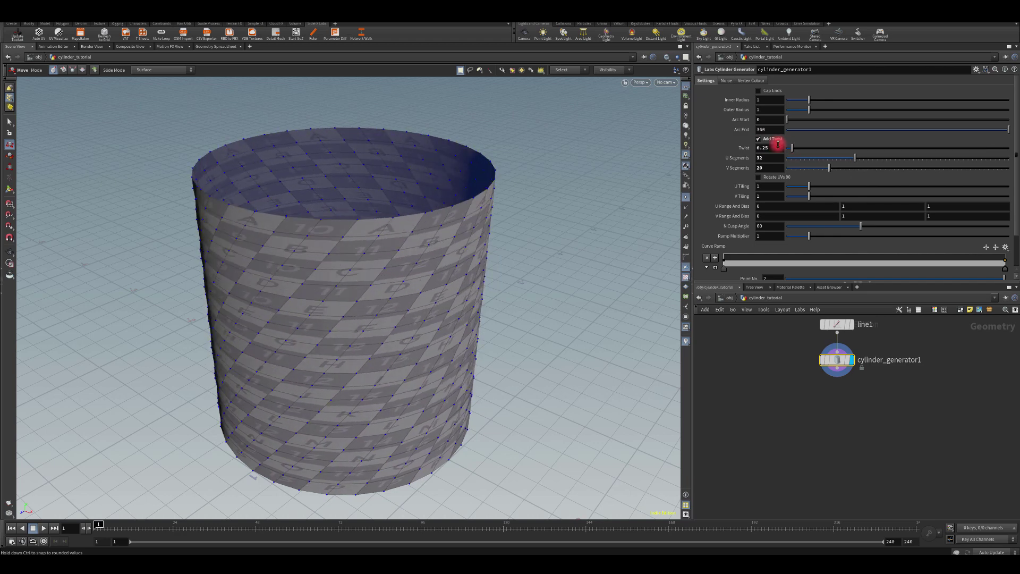
{"action": "left_click", "coordinate": [760, 139]}
- Add a Bend node connected to the cylinder generator's output and display it
{"action": "left_click", "coordinate": [837, 370]}
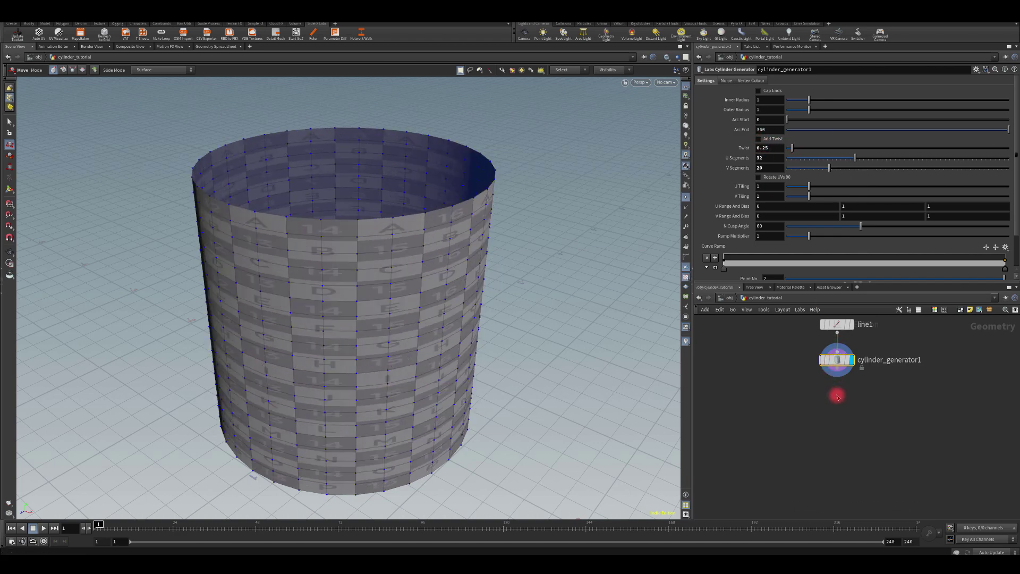
{"action": "left_click", "coordinate": [829, 400]}
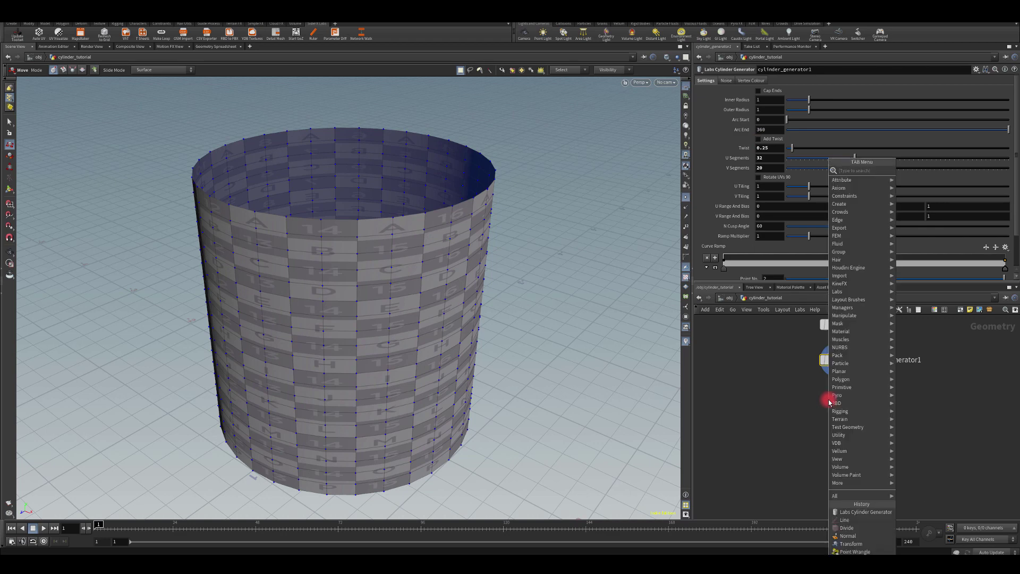
{"action": "key", "text": "Escape"}
{"action": "left_click", "coordinate": [828, 400]}
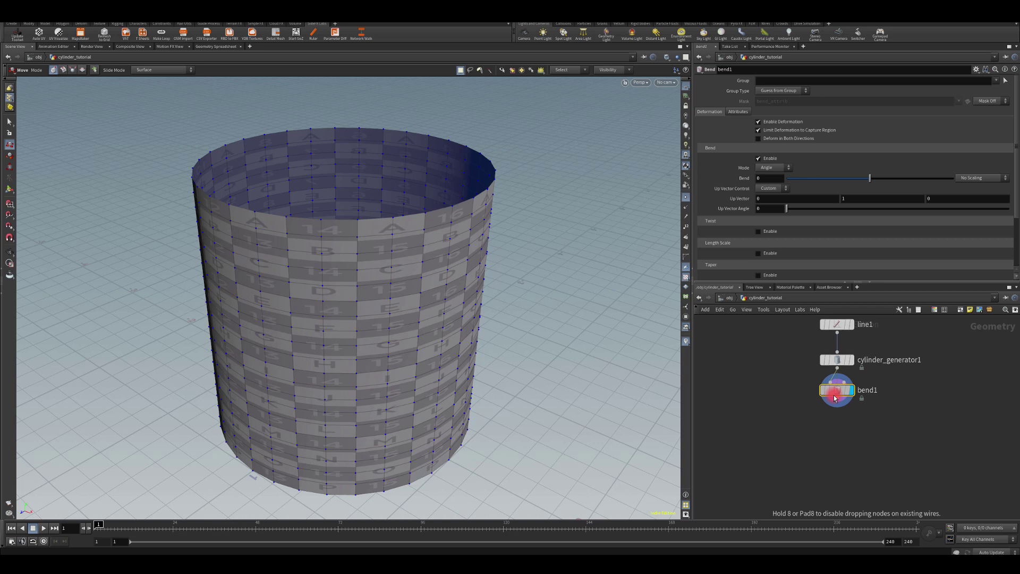
- Disable bending on the Bend node and enable twisting with a twist of 22.4
{"action": "left_click", "coordinate": [758, 158]}
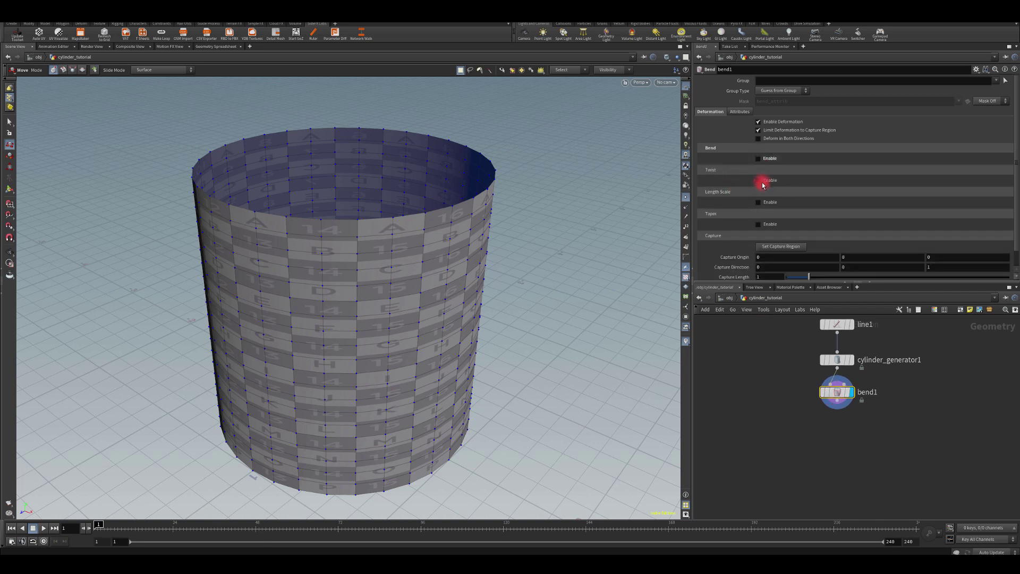
{"action": "left_click", "coordinate": [758, 180]}
{"action": "mouse_move", "coordinate": [870, 184]}
{"action": "left_mouse_down"}
{"action": "mouse_move", "coordinate": [878, 190]}
{"action": "mouse_move", "coordinate": [860, 192]}
{"action": "mouse_move", "coordinate": [878, 195]}
{"action": "left_mouse_up"}
- Start setting the Bend node's capture region and raise the twist to 81
{"action": "scroll", "coordinate": [859, 223], "scroll_direction": "down", "scroll_amount": 2}
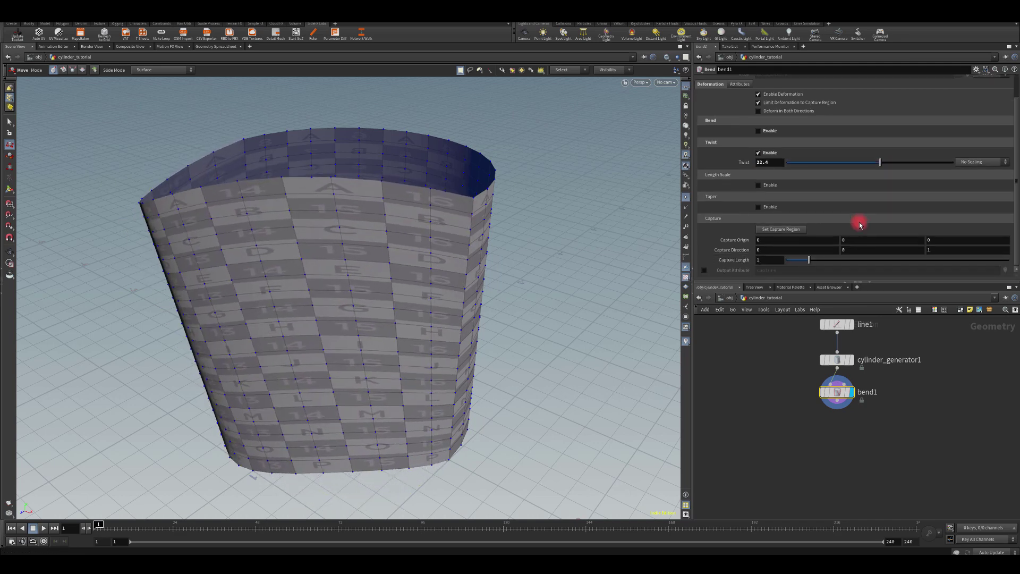
{"action": "left_click", "coordinate": [777, 231]}
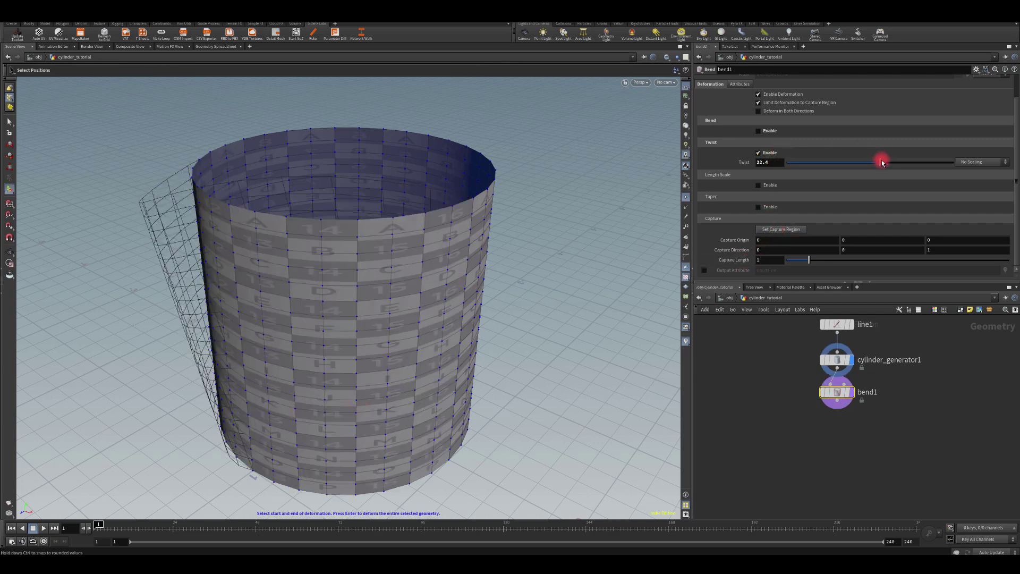
{"action": "left_click_drag", "start_coordinate": [883, 163], "coordinate": [907, 162]}
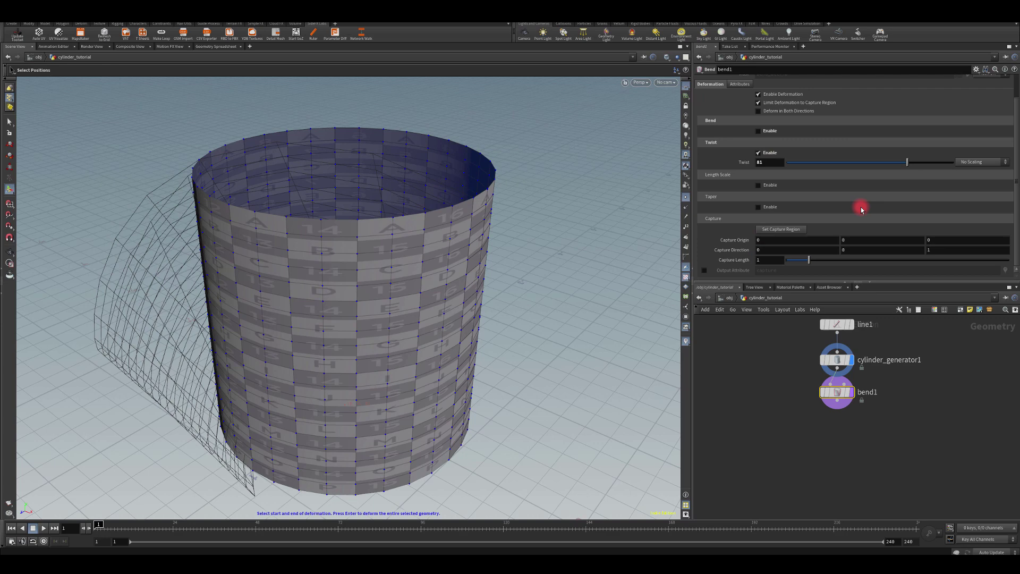
- Try a capture direction X value of 1 on the Bend node and reset it to 0
{"action": "left_click_drag", "start_coordinate": [938, 250], "coordinate": [905, 251]}
{"action": "left_click_drag", "start_coordinate": [815, 253], "coordinate": [634, 255]}
{"action": "type", "text": "1"}
{"action": "key", "text": "Return"}
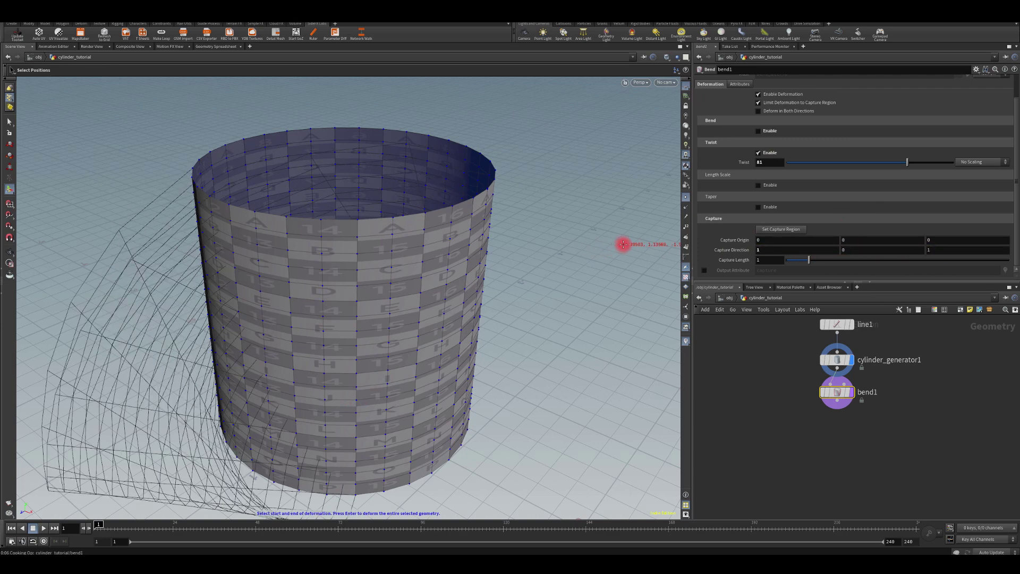
{"action": "left_click_drag", "start_coordinate": [768, 250], "coordinate": [699, 247]}
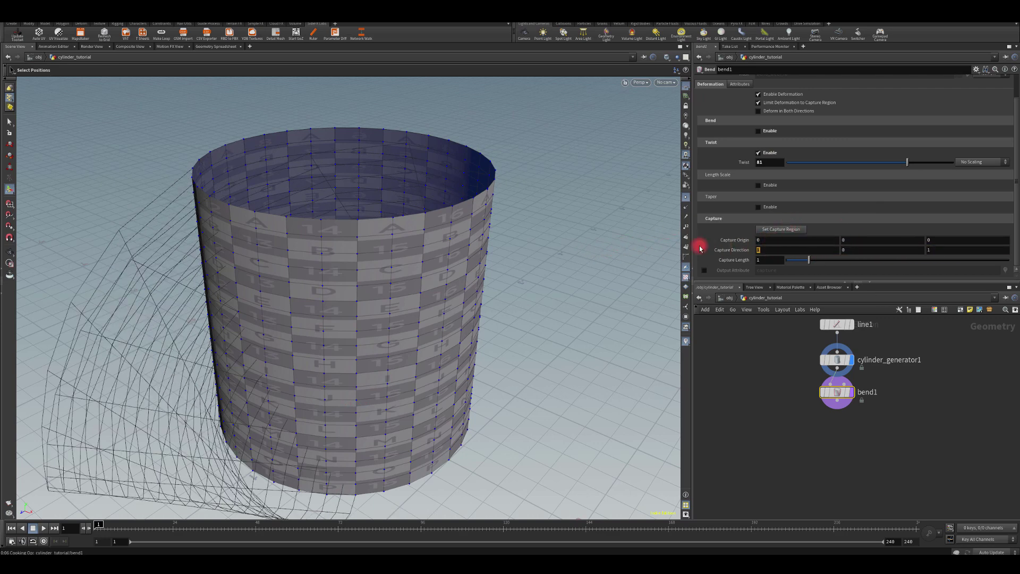
{"action": "type", "text": "0"}
- Try a capture direction Y value of 1 on the Bend node and reset it to 0
{"action": "left_click", "coordinate": [857, 249]}
{"action": "type", "text": "1"}
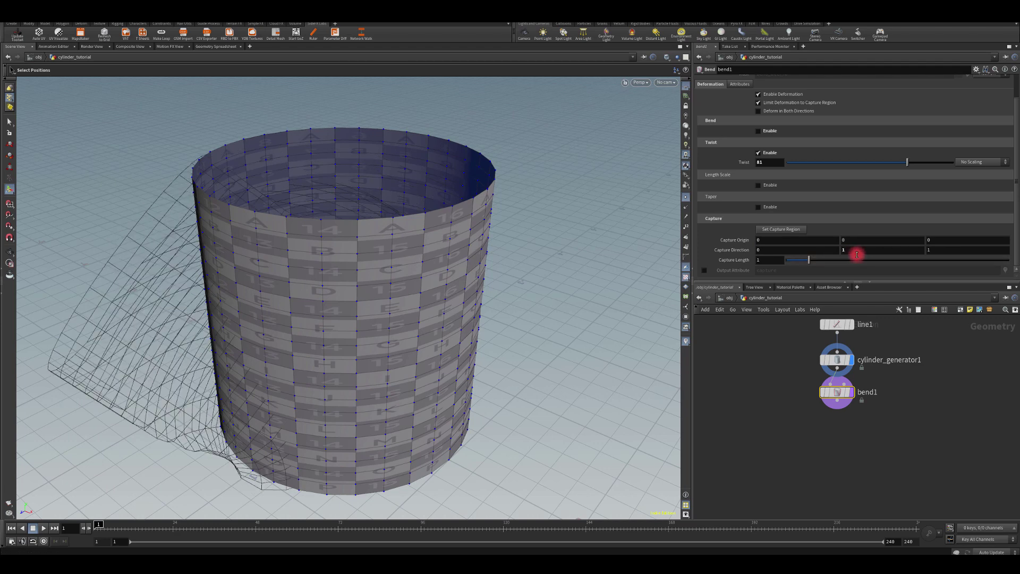
{"action": "left_click_drag", "start_coordinate": [865, 252], "coordinate": [790, 248]}
{"action": "type", "text": "0"}
{"action": "key", "text": "Return"}
- Set the Bend node's capture direction Z value to 0
{"action": "left_click_drag", "start_coordinate": [936, 249], "coordinate": [834, 246]}
{"action": "type", "text": "0"}
{"action": "key", "text": "Return"}
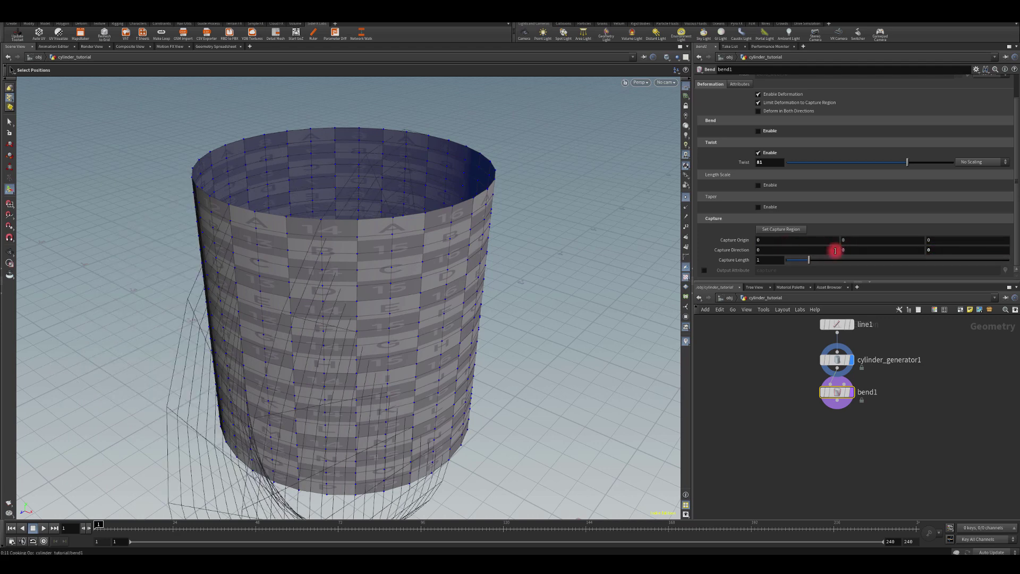
- Set the Bend node's capture direction Y value to 1 and its twist to 67.2
{"action": "left_click", "coordinate": [845, 250]}
{"action": "type", "text": "1"}
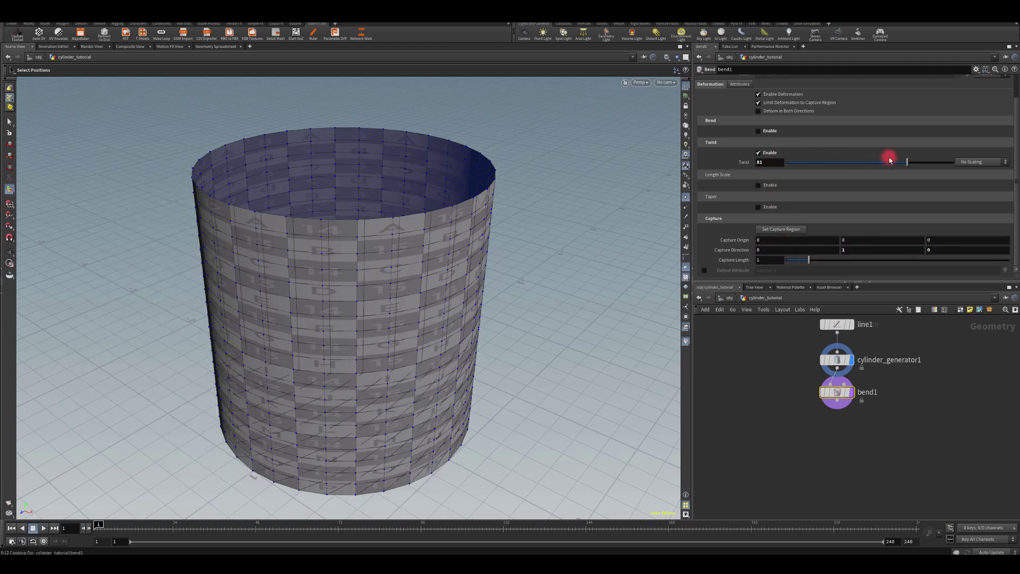
{"action": "mouse_move", "coordinate": [909, 167]}
{"action": "left_mouse_down"}
{"action": "mouse_move", "coordinate": [923, 165]}
{"action": "mouse_move", "coordinate": [900, 164]}
{"action": "left_mouse_up"}
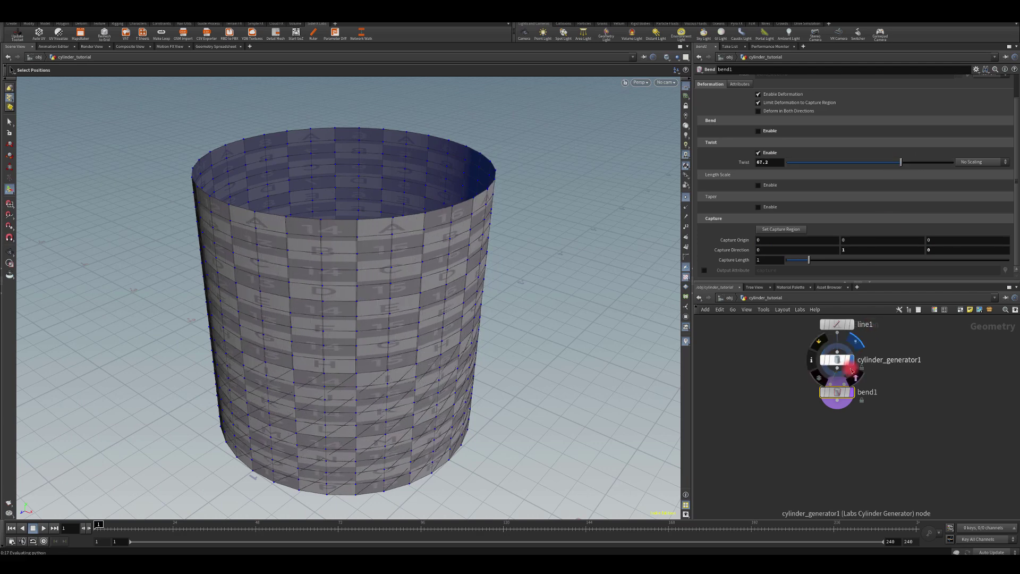
- Display the Bend node's result and set its capture length to 2
{"action": "left_click", "coordinate": [853, 396]}
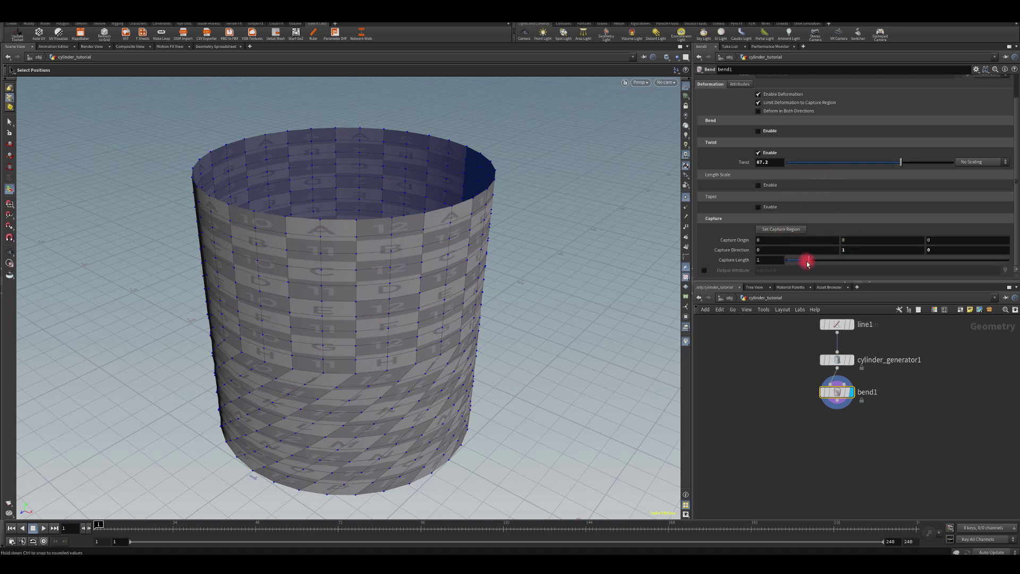
{"action": "mouse_move", "coordinate": [809, 261]}
{"action": "left_mouse_down"}
{"action": "mouse_move", "coordinate": [834, 258]}
{"action": "mouse_move", "coordinate": [799, 260]}
{"action": "left_mouse_up"}
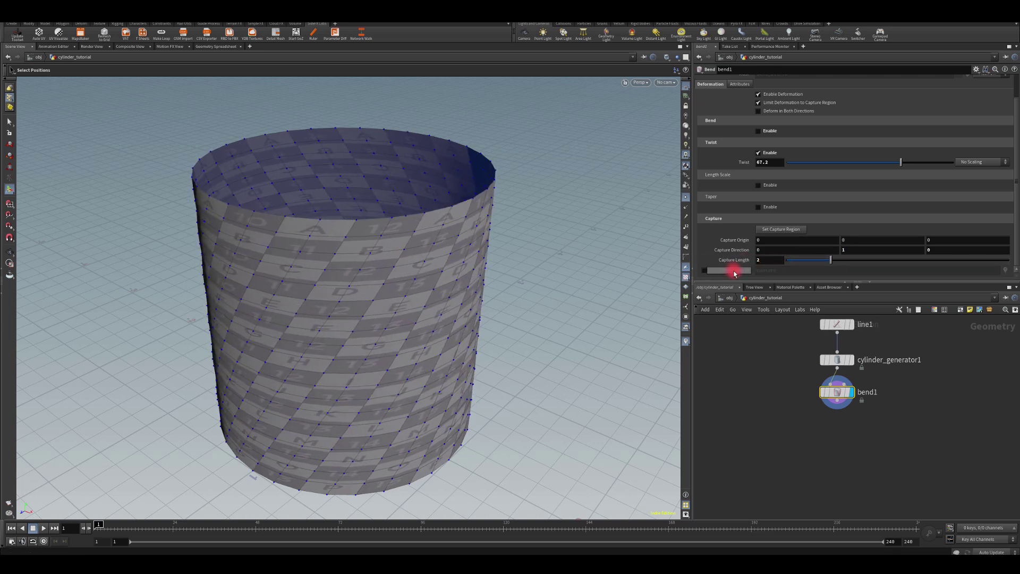
- Link the Bend node's capture length to the line node's length with the reference ch("../line1/dist")
{"action": "middle_click_drag", "start_coordinate": [788, 353], "coordinate": [789, 417]}
{"action": "left_click", "coordinate": [834, 388]}
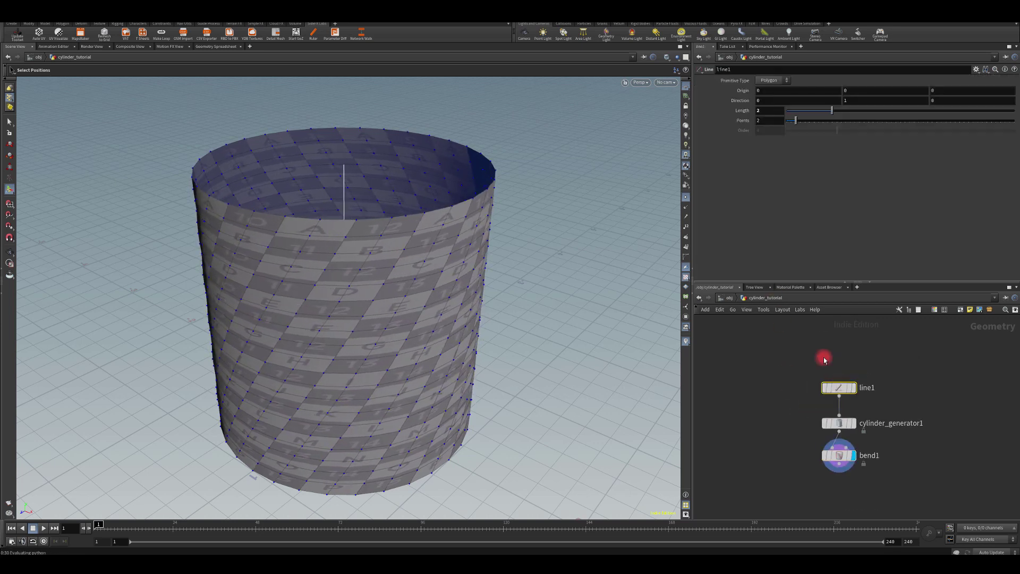
{"action": "right_click", "coordinate": [742, 110]}
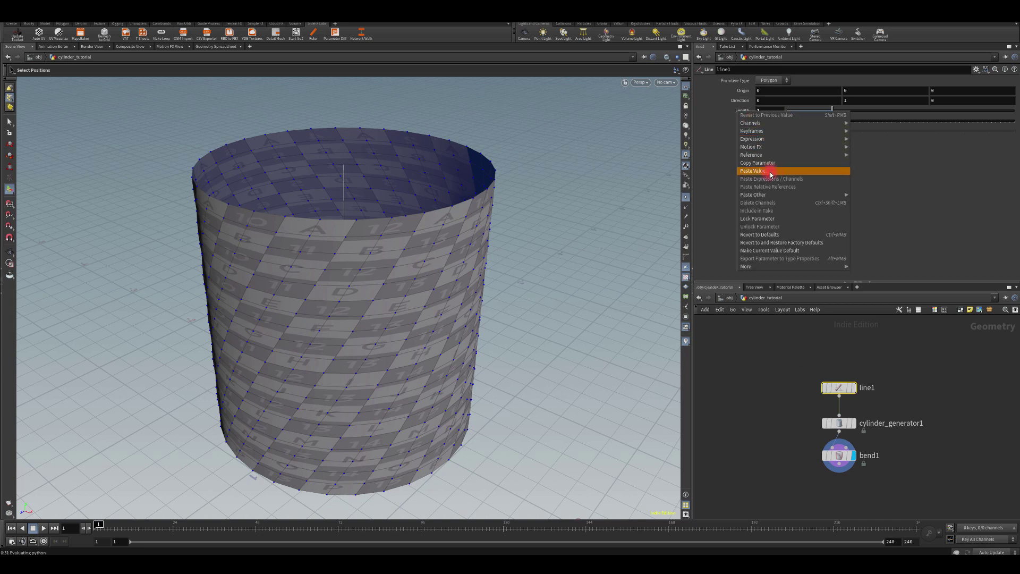
{"action": "left_click", "coordinate": [764, 163]}
{"action": "left_click", "coordinate": [839, 455]}
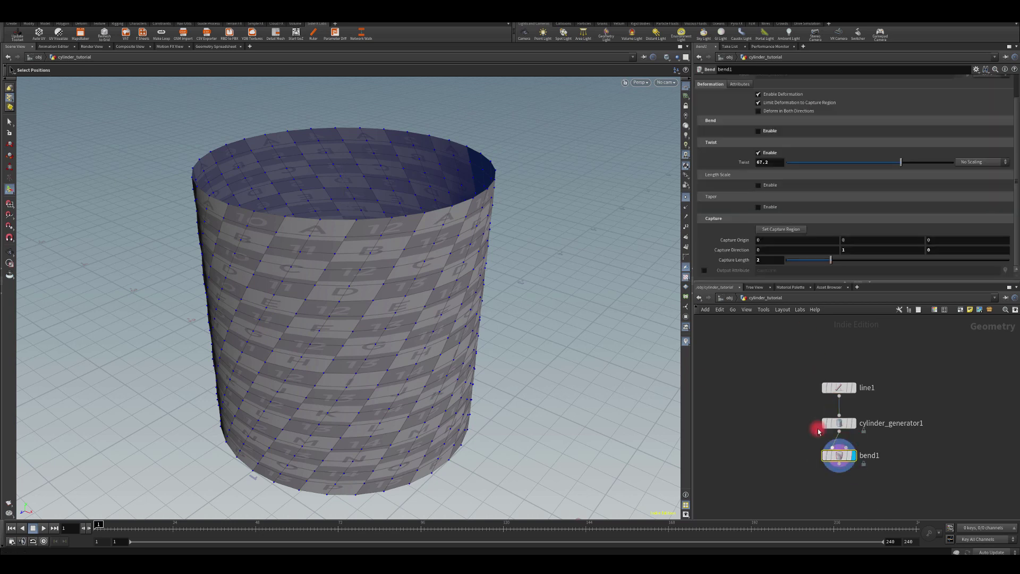
{"action": "right_click", "coordinate": [728, 261]}
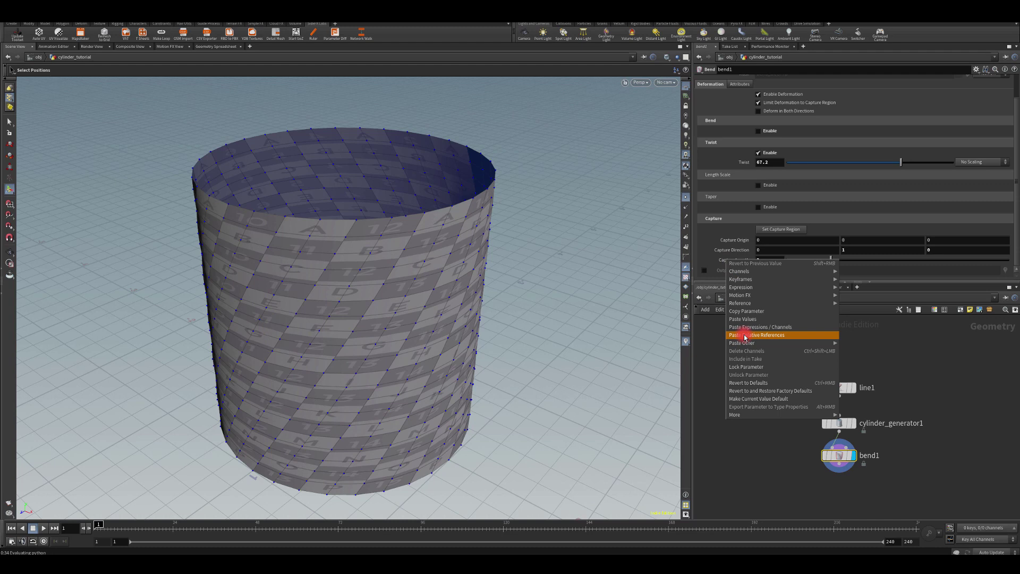
{"action": "left_click", "coordinate": [745, 328]}
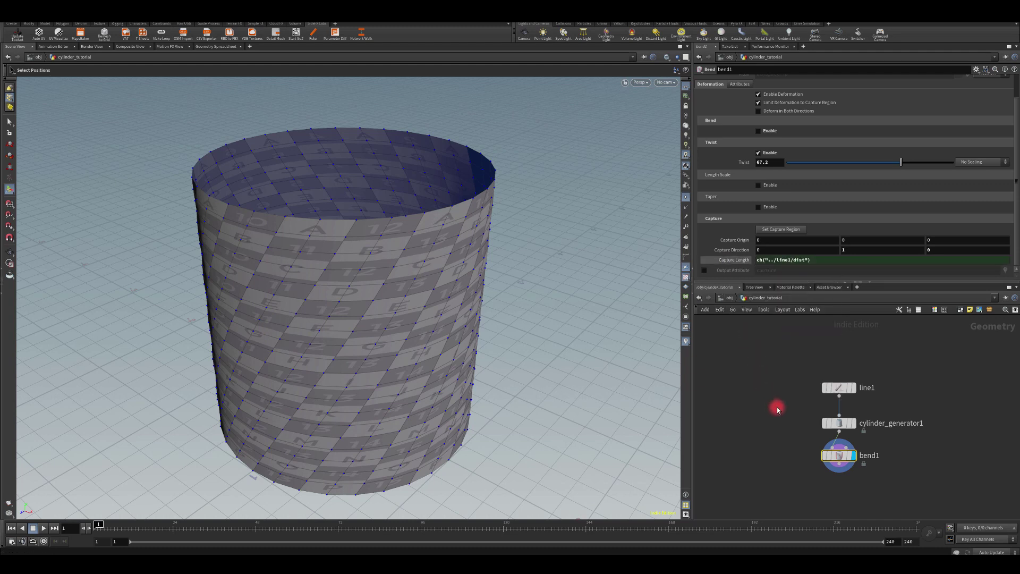
- Try other lengths on the line node to test the link and return the length to 2
{"action": "left_click", "coordinate": [839, 388]}
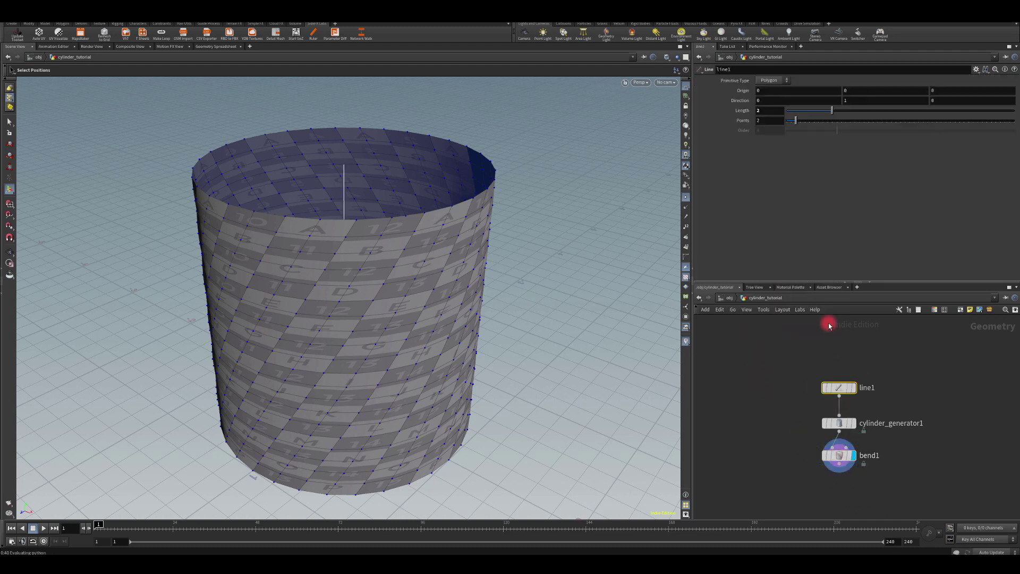
{"action": "left_click_drag", "start_coordinate": [833, 113], "coordinate": [718, 171]}
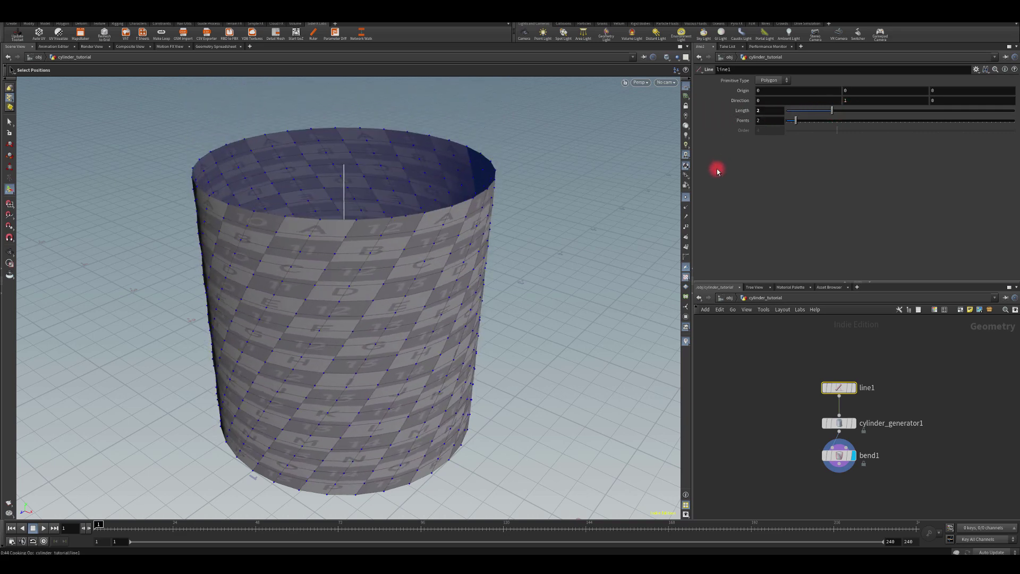
- Try a twist of 180 on the Bend node and inspect the cylinder
{"action": "left_click", "coordinate": [837, 455]}
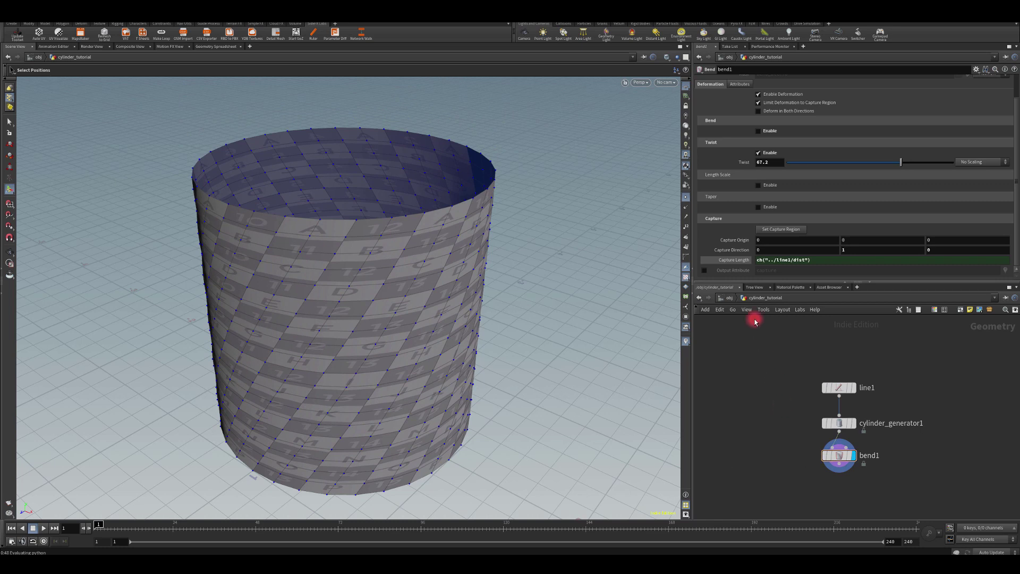
{"action": "mouse_move", "coordinate": [845, 417]}
{"action": "type", "text": "180"}
{"action": "key", "text": "Return"}
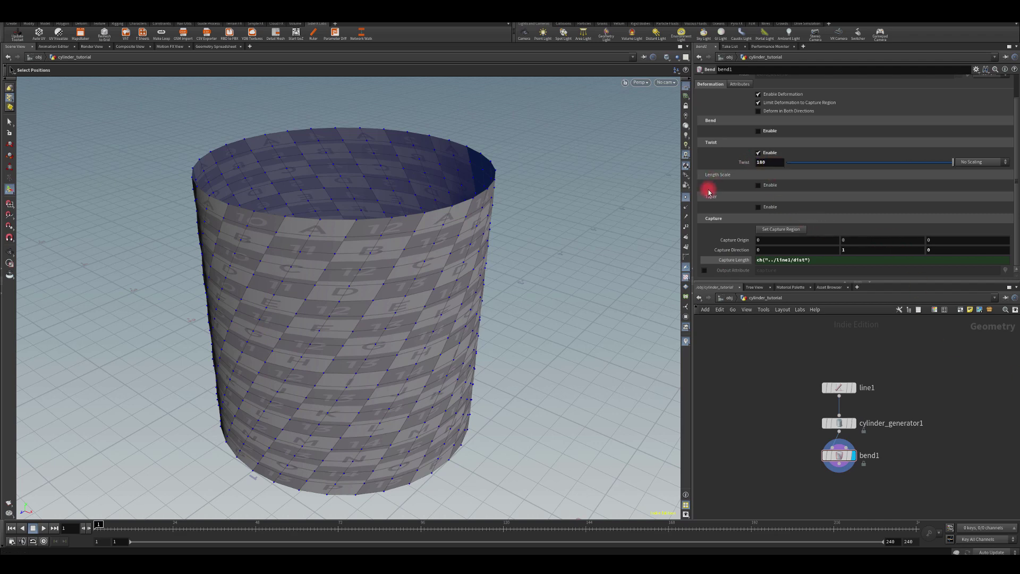
{"action": "left_click", "coordinate": [777, 271]}
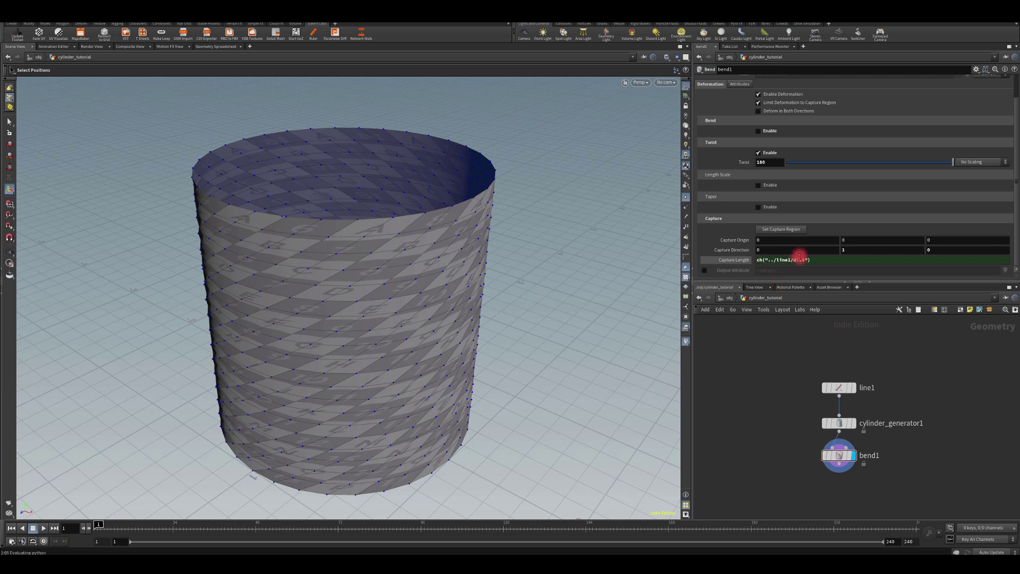
{"action": "key", "text": "Escape"}
{"action": "left_click_drag", "start_coordinate": [515, 237], "coordinate": [399, 276]}
{"action": "key", "text": "Return"}
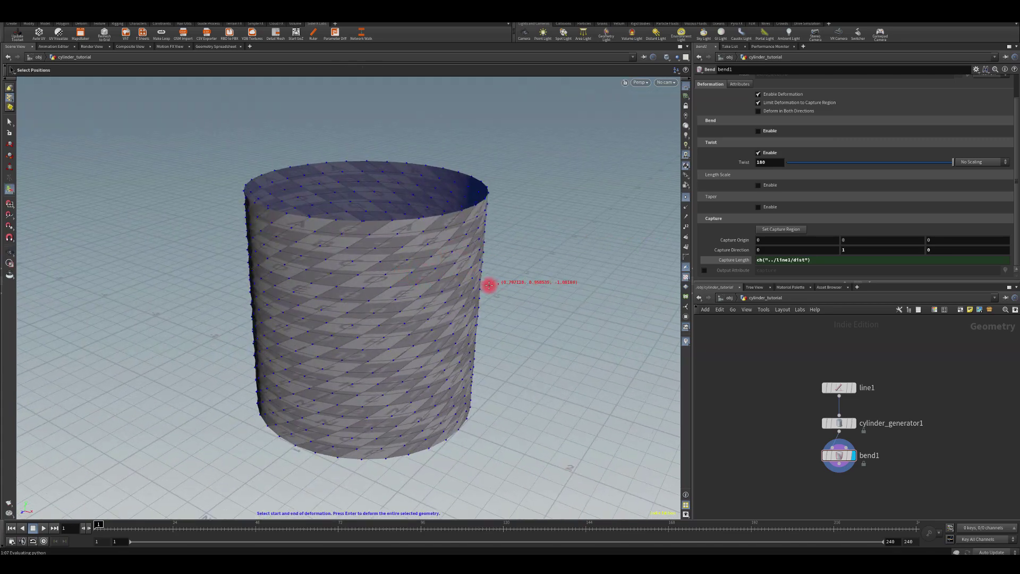
- Try twist values of 60 and 90 on the Bend node
{"action": "left_click", "coordinate": [768, 162]}
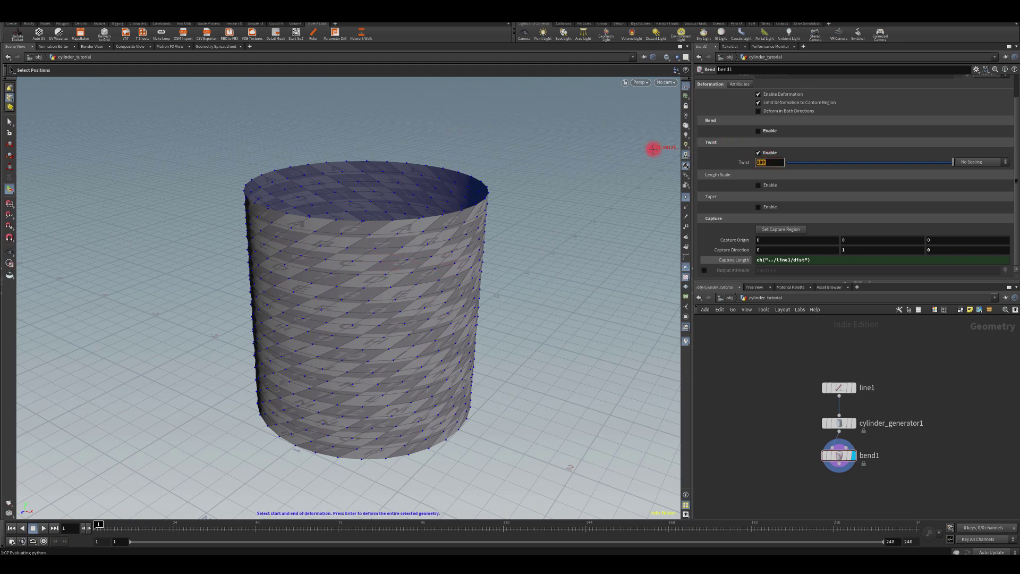
{"action": "type", "text": "60"}
{"action": "key", "text": "Return"}
{"action": "left_click_drag", "start_coordinate": [767, 165], "coordinate": [745, 168]}
{"action": "type", "text": "90"}
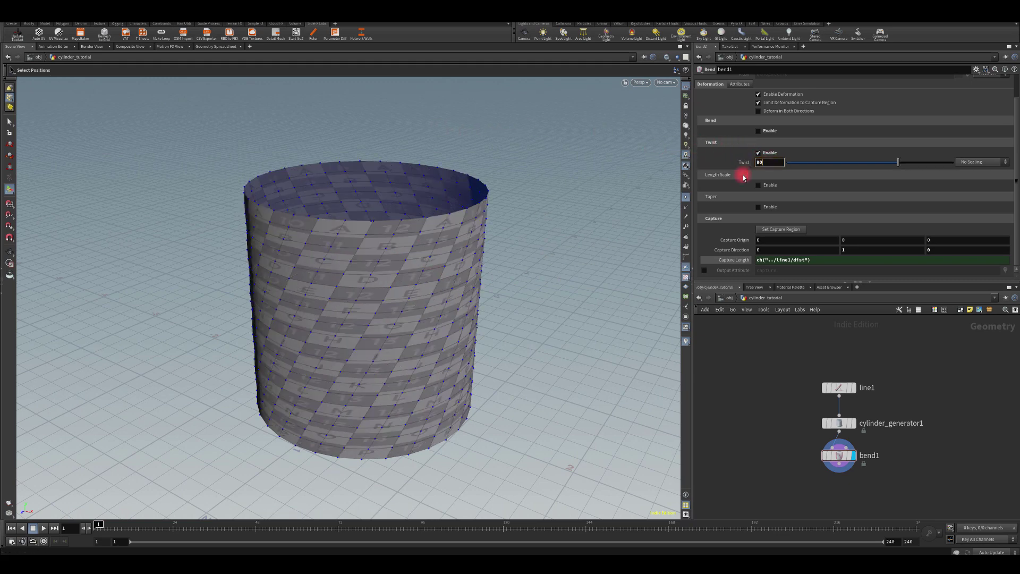
{"action": "key", "text": "Return"}
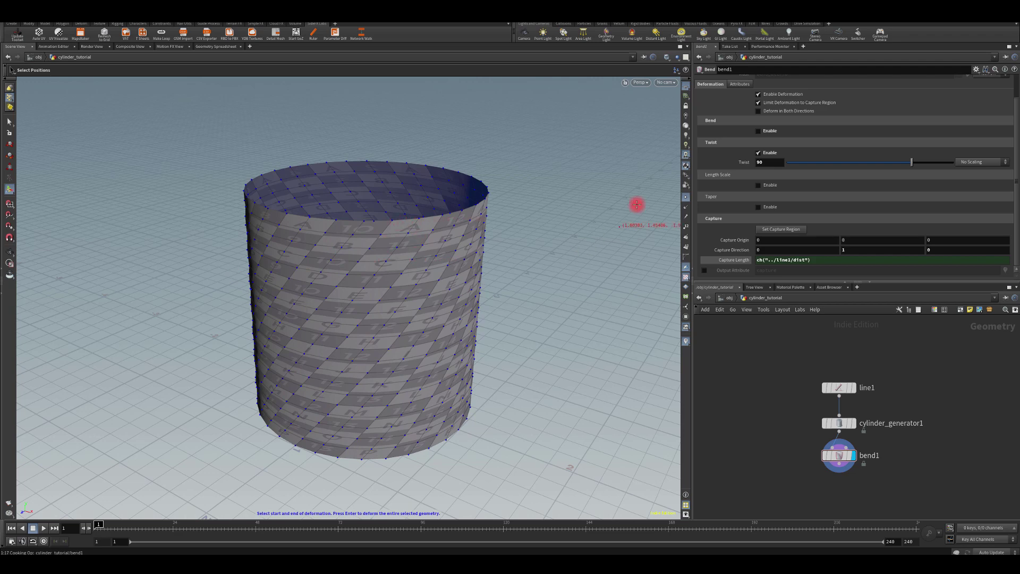
- Set the Bend node's twist to 60 and inspect the twisted cylinder
{"action": "left_click_drag", "start_coordinate": [767, 161], "coordinate": [746, 161]}
{"action": "type", "text": "60"}
{"action": "key", "text": "Return"}
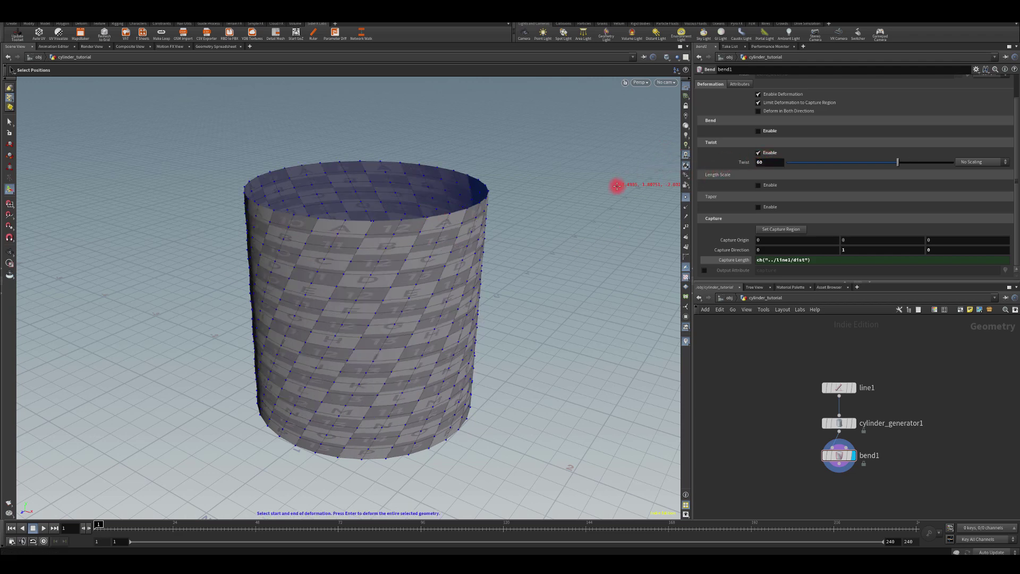
{"action": "mouse_move", "coordinate": [339, 353]}
{"action": "left_mouse_down", "text": "alt"}
{"action": "mouse_move", "coordinate": [479, 277]}
{"action": "mouse_move", "coordinate": [364, 228]}
{"action": "mouse_move", "coordinate": [346, 355]}
{"action": "left_mouse_up", "text": "alt"}
{"action": "left_click_drag", "start_coordinate": [401, 292], "coordinate": [418, 316]}
{"action": "middle_click_drag", "start_coordinate": [380, 307], "coordinate": [411, 281], "text": "alt"}
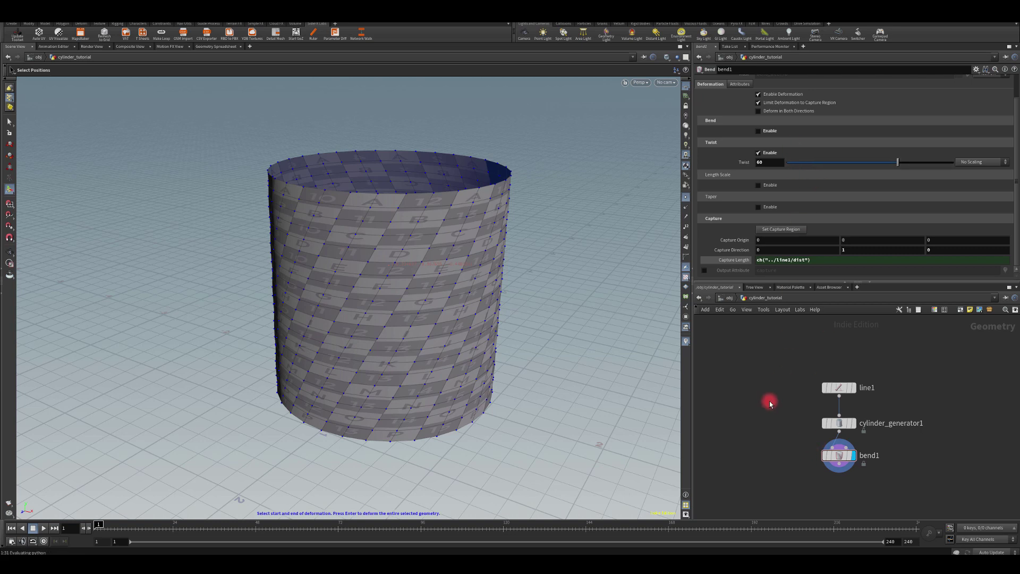
- Add a Labs Color Gradient node after the Bend node, display its result and align it under the chain
{"action": "middle_click_drag", "start_coordinate": [767, 454], "coordinate": [789, 377]}
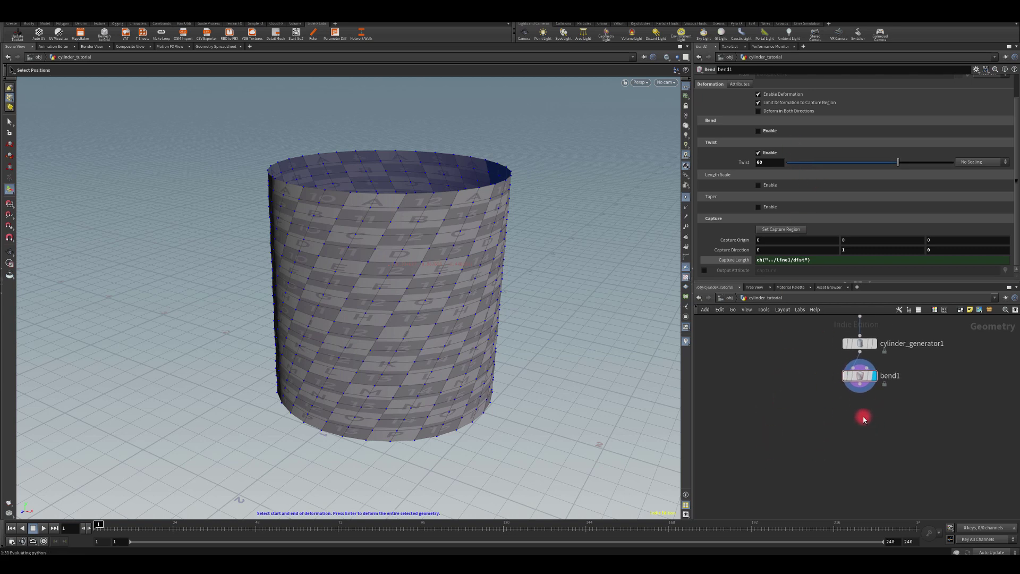
{"action": "middle_click_drag", "start_coordinate": [871, 418], "coordinate": [863, 423]}
{"action": "left_click_drag", "start_coordinate": [849, 392], "coordinate": [847, 443]}
{"action": "key", "text": "Tab"}
{"action": "type", "text": "gra"}
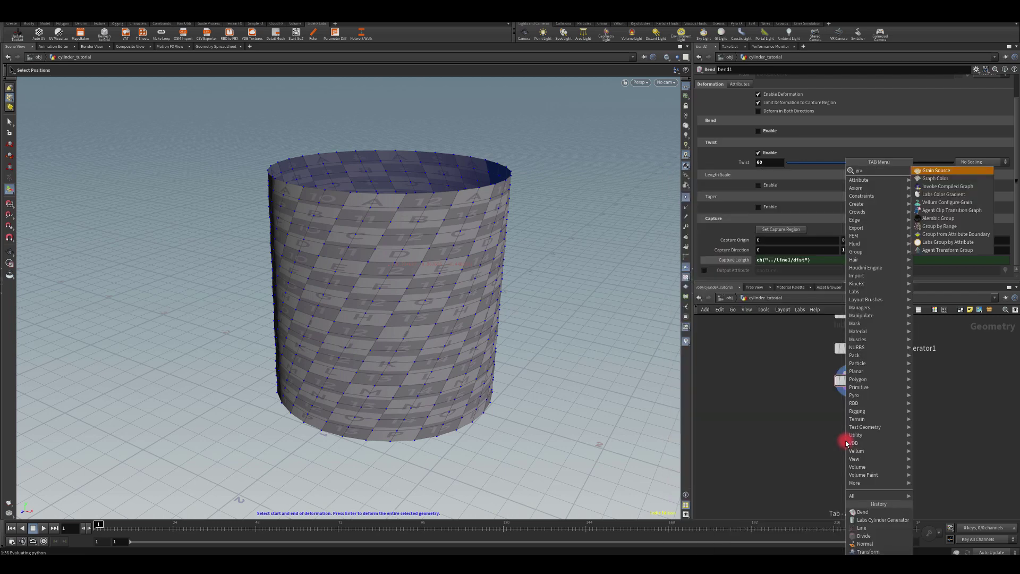
{"action": "left_click", "coordinate": [939, 195]}
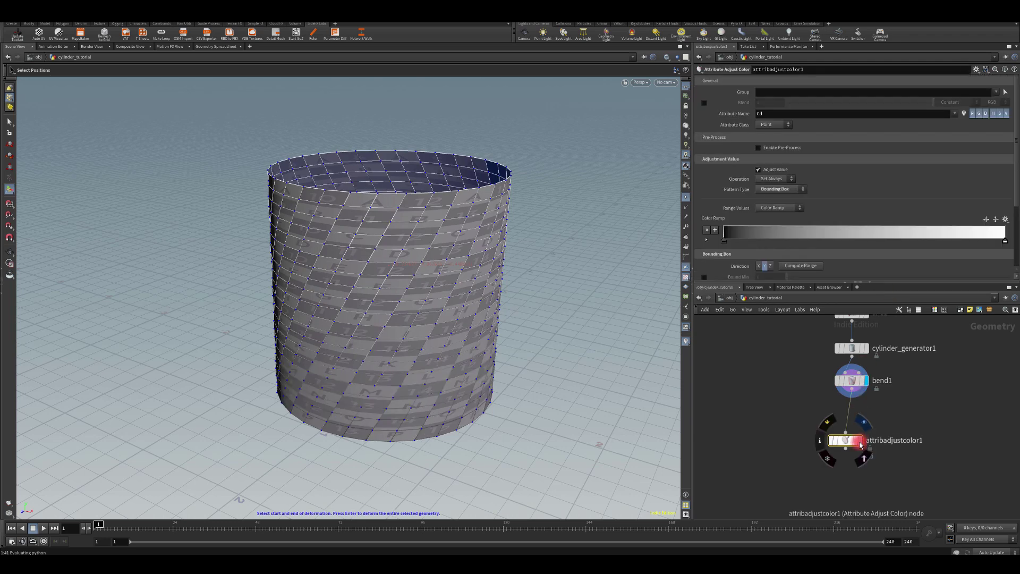
{"action": "left_click", "coordinate": [860, 442]}
{"action": "left_click_drag", "start_coordinate": [851, 445], "coordinate": [857, 432]}
- Display the cylinder generator node and enable Add Colour in its vertex colour settings
{"action": "middle_click_drag", "start_coordinate": [801, 350], "coordinate": [796, 398]}
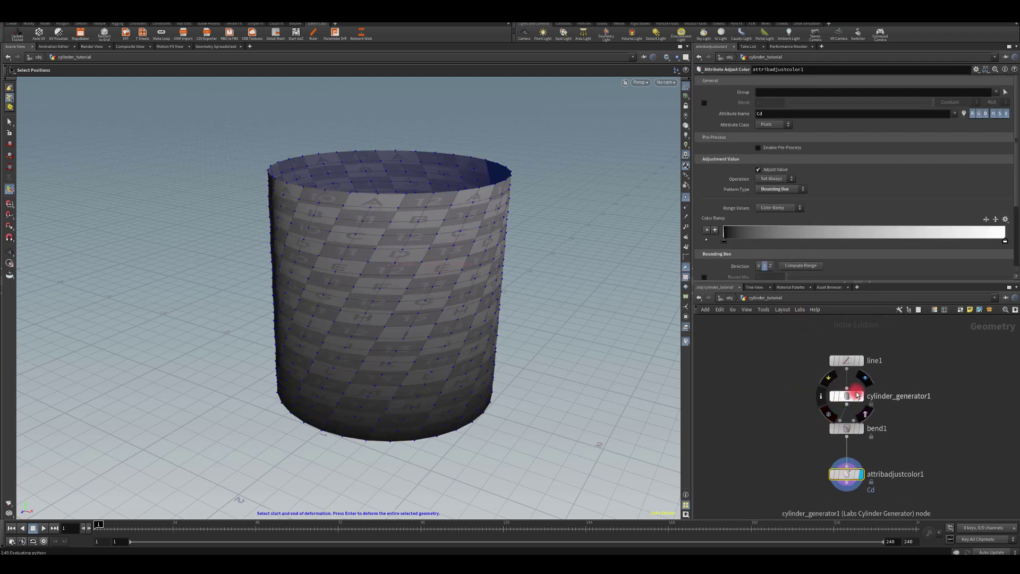
{"action": "left_click", "coordinate": [861, 396]}
{"action": "left_click", "coordinate": [853, 396]}
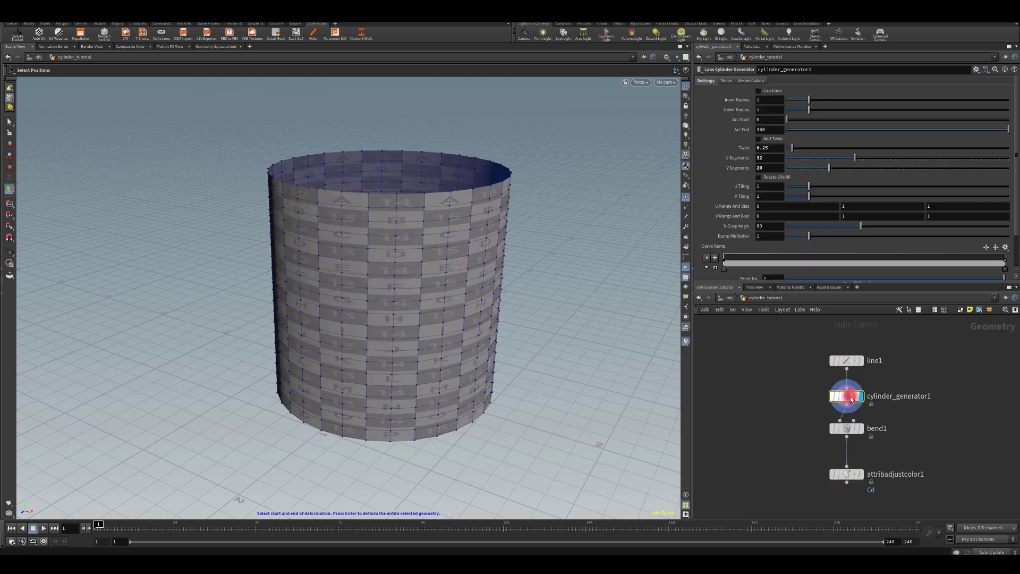
{"action": "left_click", "coordinate": [742, 81]}
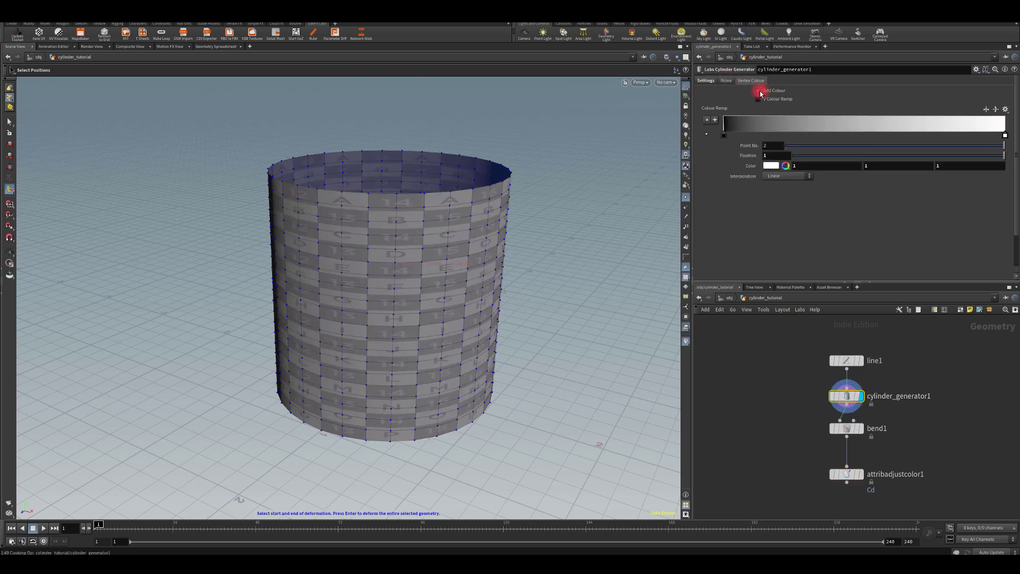
{"action": "left_click", "coordinate": [760, 92]}
- Set the position of the white point on the cylinder generator's colour ramp to 0.5
{"action": "left_click_drag", "start_coordinate": [1006, 137], "coordinate": [828, 135]}
{"action": "left_click", "coordinate": [768, 160]}
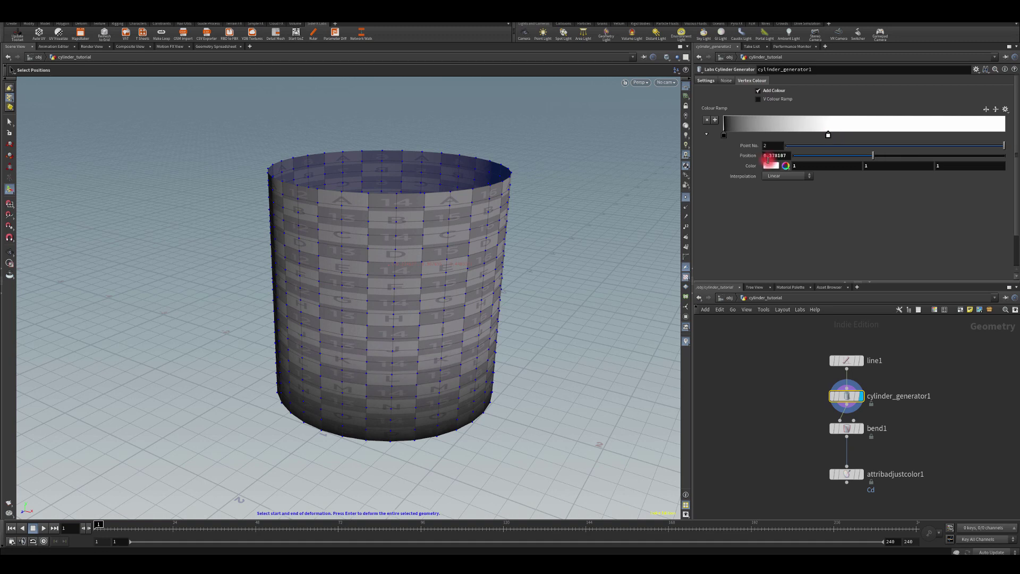
{"action": "type", "text": ".5"}
{"action": "key", "text": "Return"}
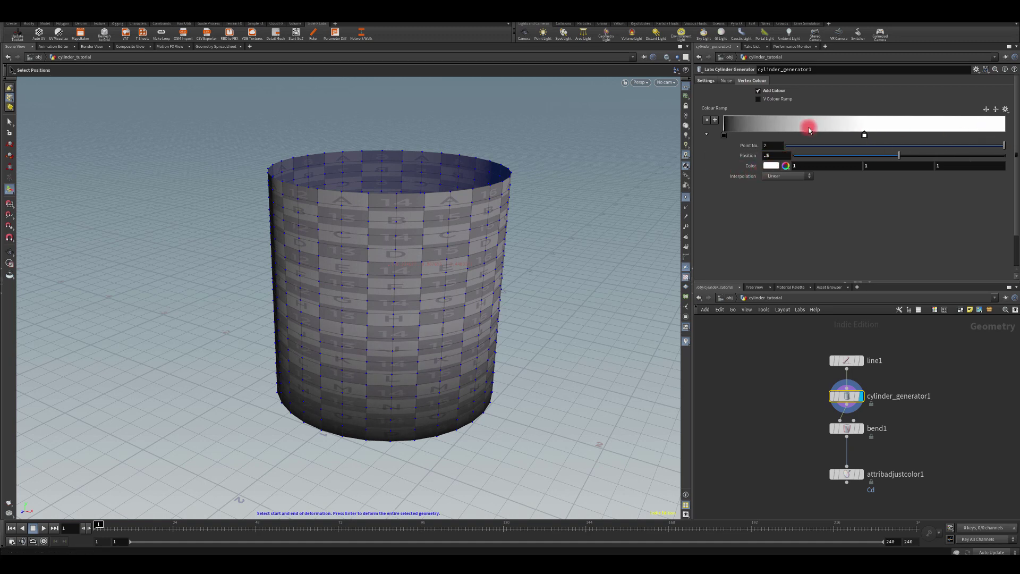
- Set the position of the black point on the cylinder generator's colour ramp to 0.1
{"action": "left_click", "coordinate": [723, 136]}
{"action": "left_click", "coordinate": [768, 156]}
{"action": "type", "text": ".1"}
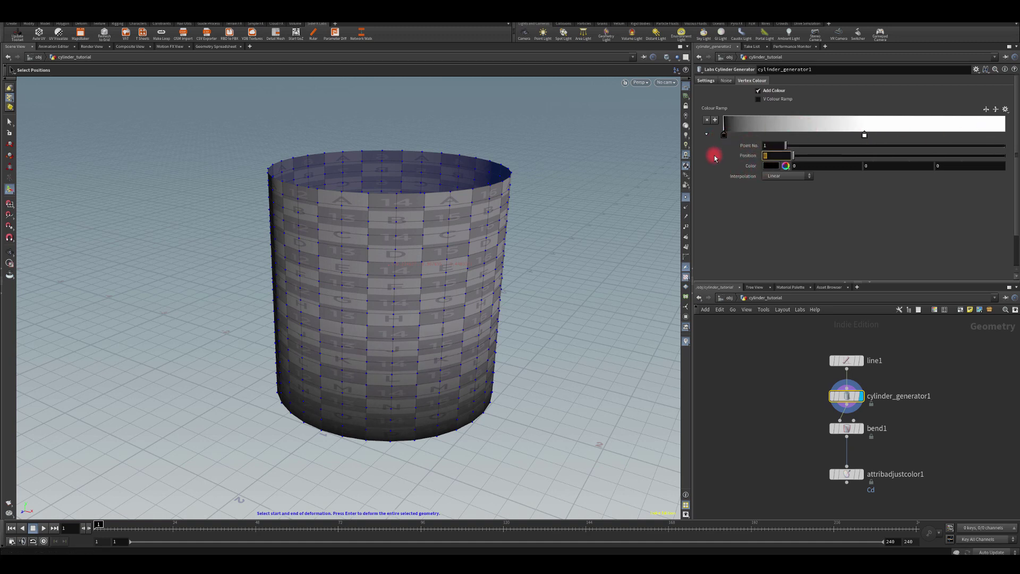
{"action": "key", "text": "Return"}
- Add a third point to the cylinder generator's colour ramp at position 0.9 and make it black
{"action": "left_click", "coordinate": [996, 132]}
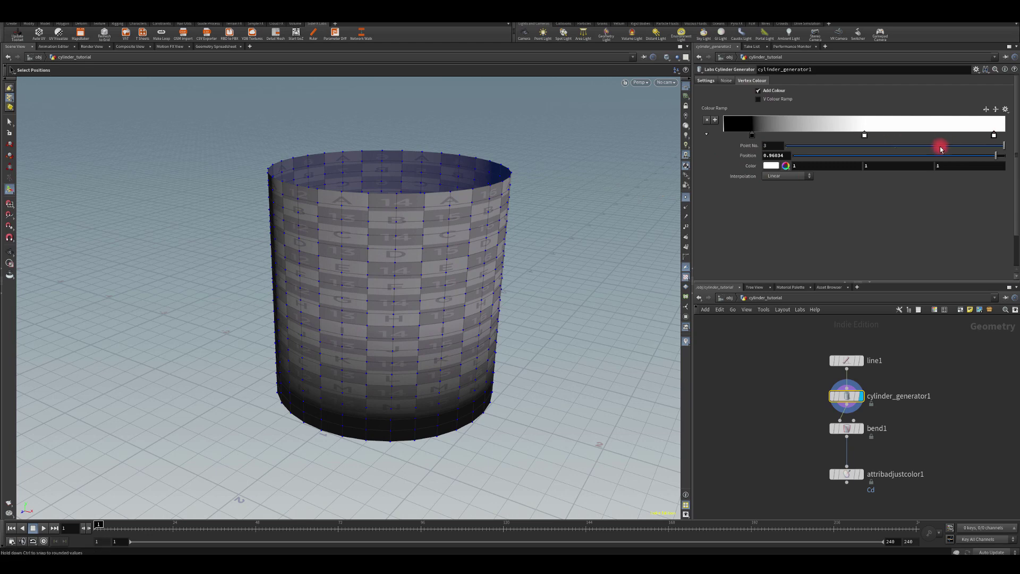
{"action": "left_click_drag", "start_coordinate": [784, 156], "coordinate": [738, 165]}
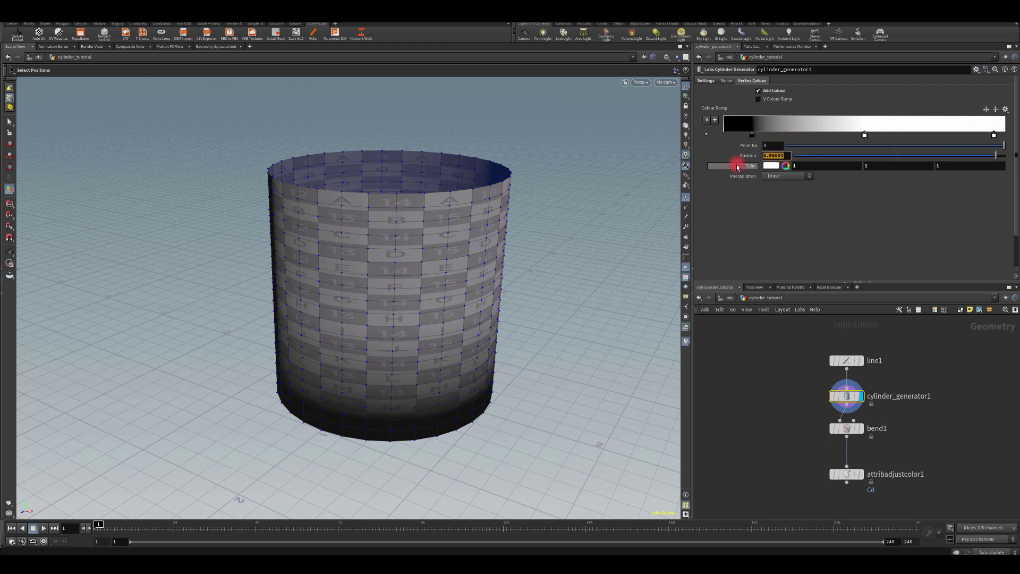
{"action": "type", "text": ".9"}
{"action": "left_click", "coordinate": [771, 166]}
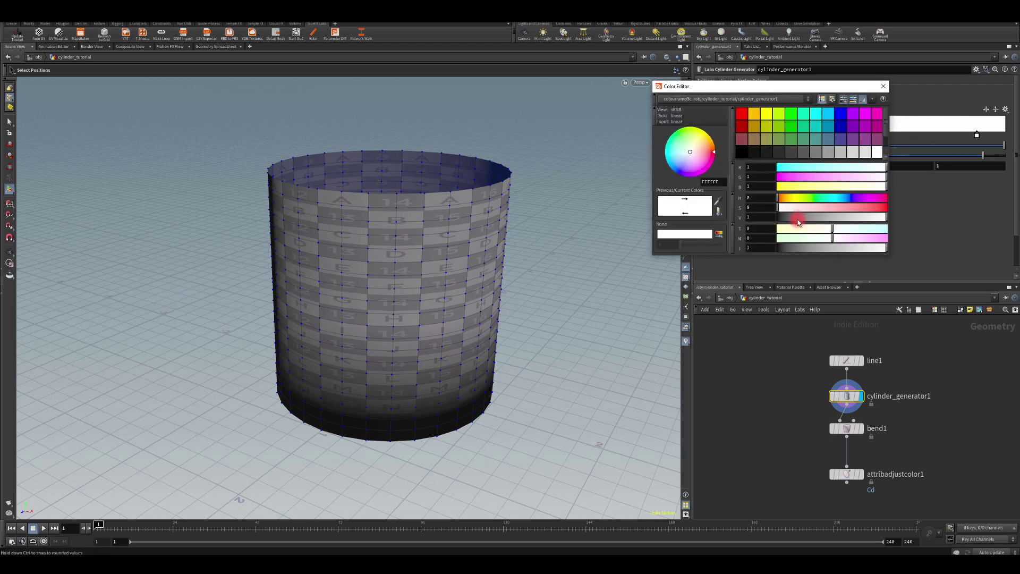
{"action": "left_click_drag", "start_coordinate": [790, 250], "coordinate": [735, 241]}
{"action": "left_click", "coordinate": [884, 89]}
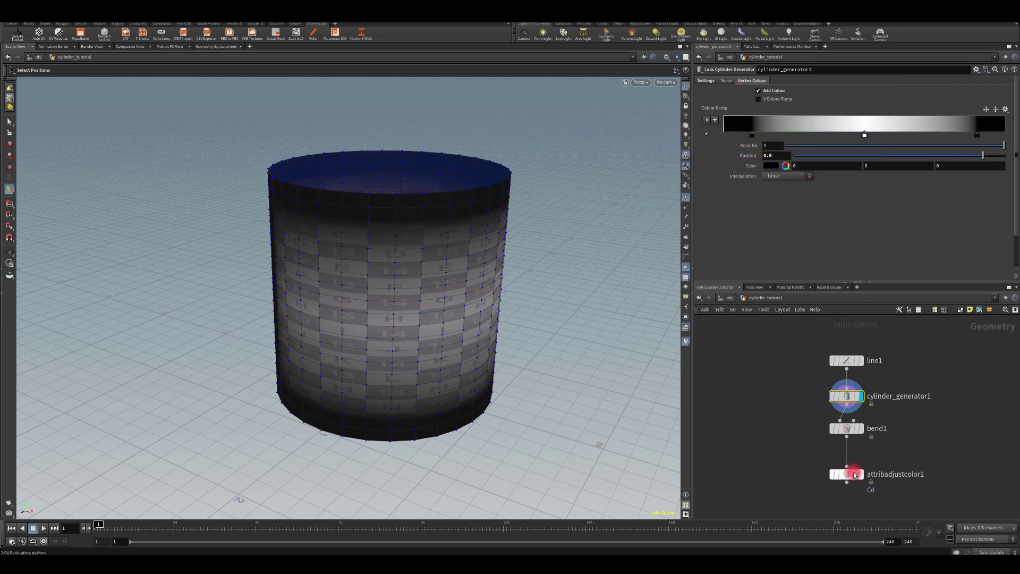
- Disable Add Colour on the cylinder generator and display the attribadjustcolor1 node with its settings
{"action": "left_click", "coordinate": [770, 90]}
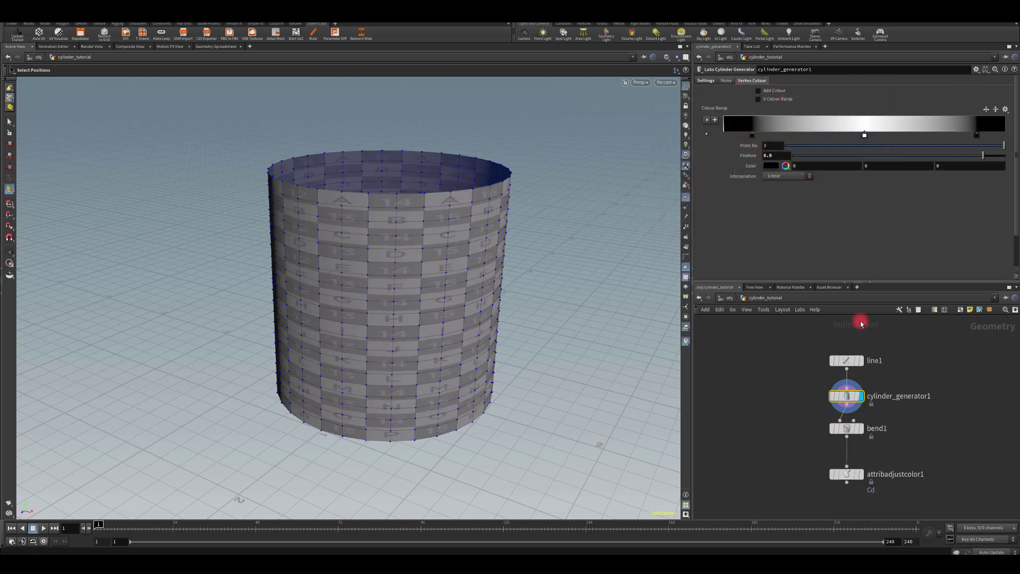
{"action": "left_click", "coordinate": [859, 474]}
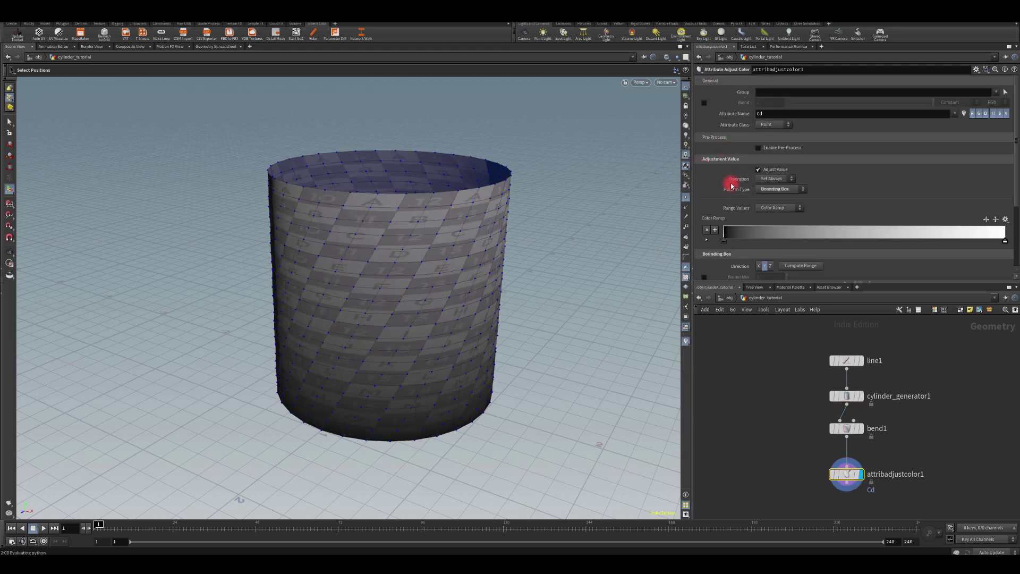
- Move the attribadjustcolor1 ramp's first black point slightly inward and make the end point black
{"action": "scroll", "coordinate": [758, 208], "scroll_direction": "down", "scroll_amount": 2}
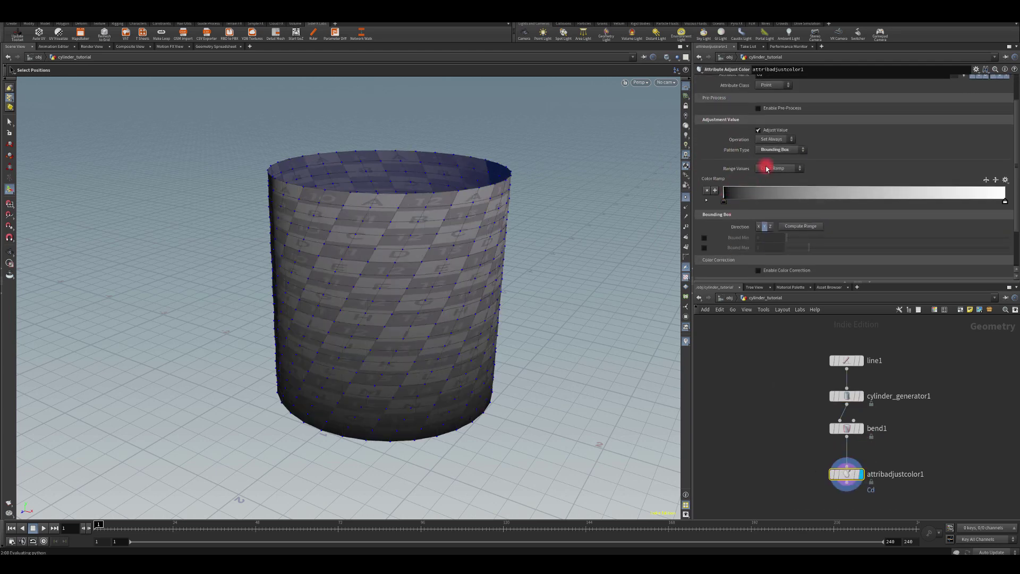
{"action": "left_click_drag", "start_coordinate": [725, 204], "coordinate": [732, 206]}
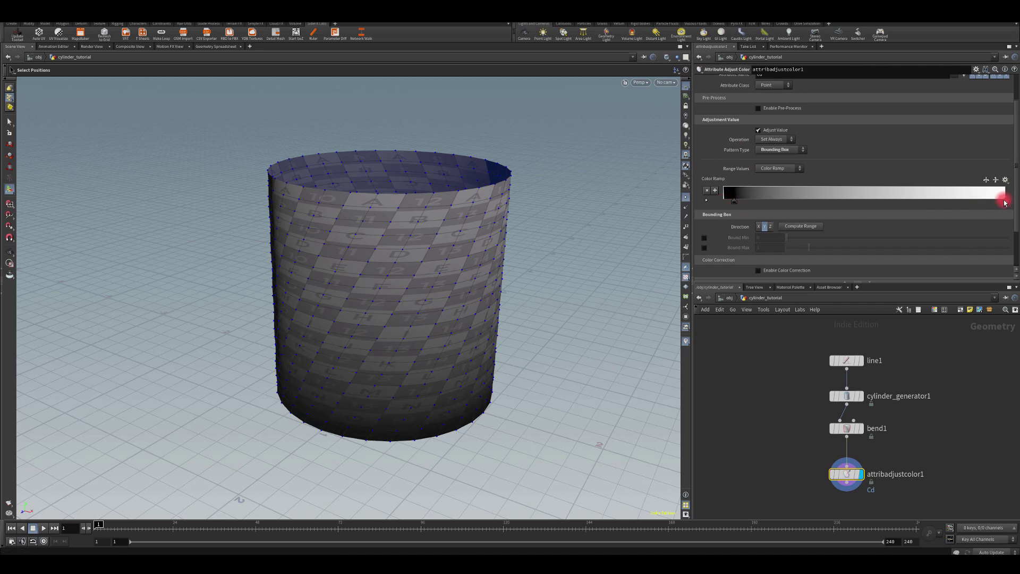
{"action": "left_click", "coordinate": [1005, 201]}
{"action": "left_click_drag", "start_coordinate": [799, 247], "coordinate": [778, 248]}
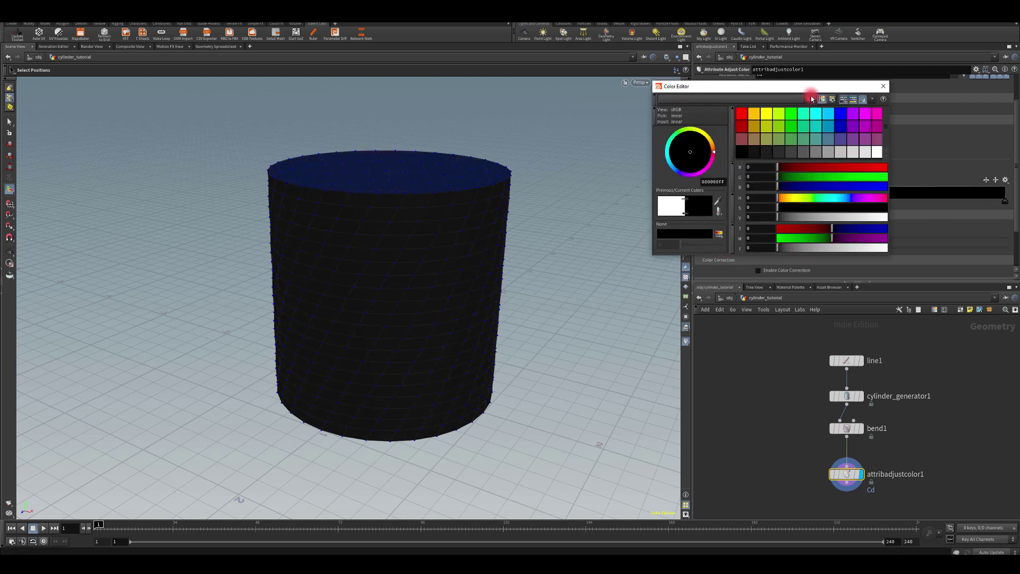
{"action": "left_click", "coordinate": [883, 87]}
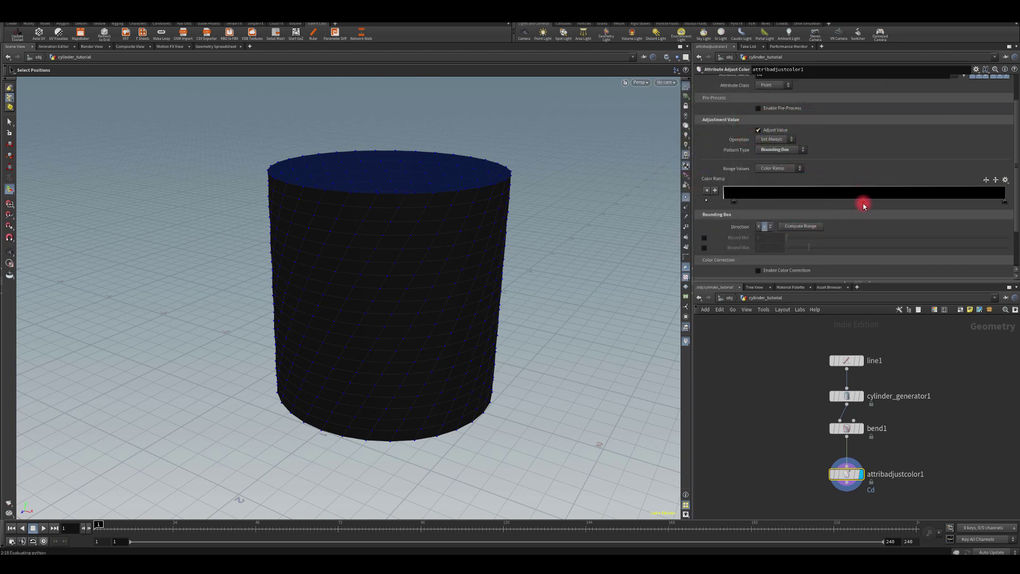
- Add a point near the middle of the attribadjustcolor1 colour ramp and brighten it to a near-white colour
{"action": "left_click", "coordinate": [863, 204]}
{"action": "left_click_drag", "start_coordinate": [848, 242], "coordinate": [913, 208]}
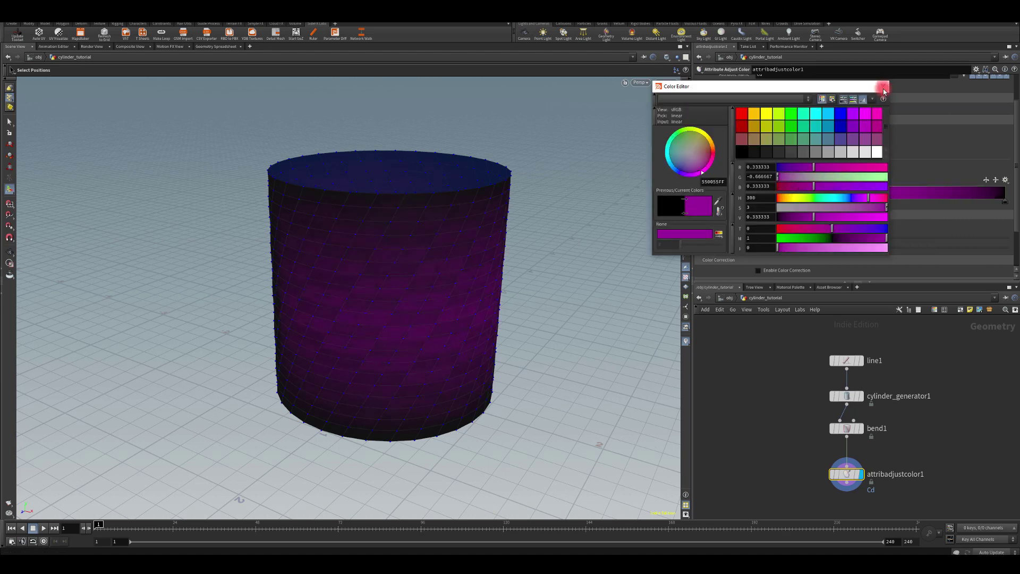
{"action": "left_click_drag", "start_coordinate": [877, 248], "coordinate": [890, 244]}
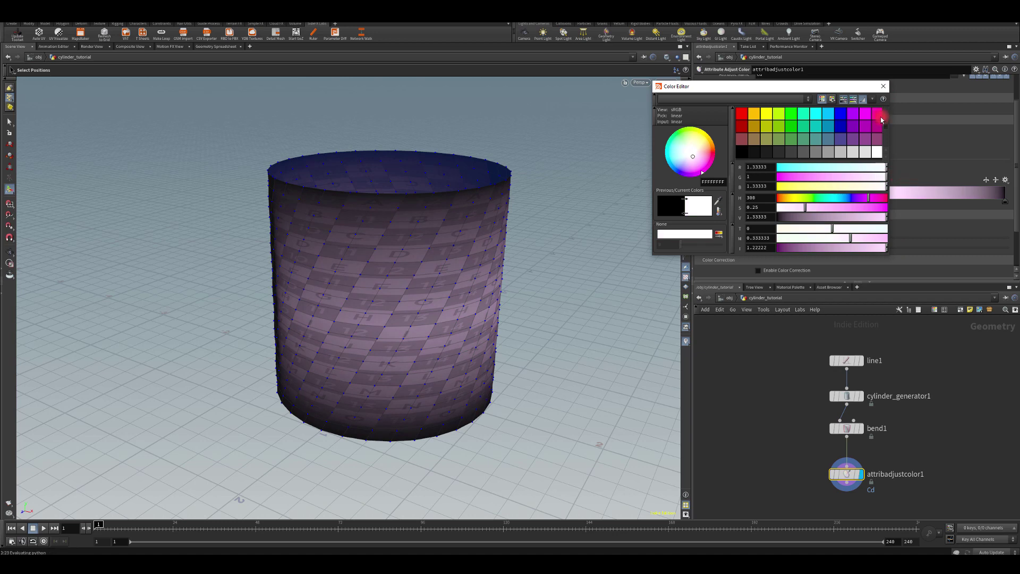
{"action": "left_click", "coordinate": [883, 86]}
{"action": "left_click", "coordinate": [729, 210]}
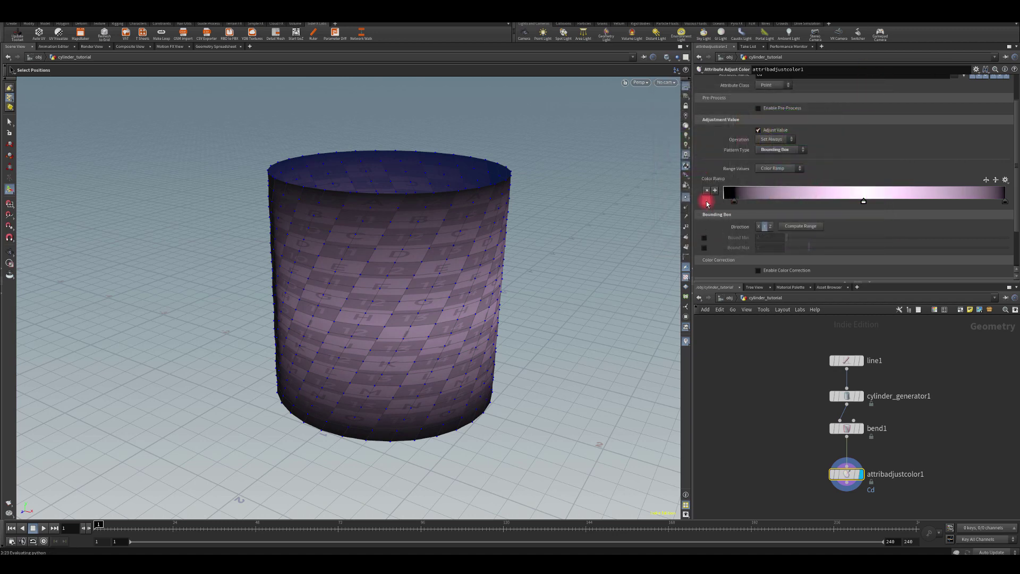
- Set the middle ramp point's position to 0.5 and its colour to pure white (1, 1, 1)
{"action": "left_click", "coordinate": [707, 202]}
{"action": "scroll", "coordinate": [776, 186], "scroll_direction": "down", "scroll_amount": 1}
{"action": "left_click_drag", "start_coordinate": [718, 170], "coordinate": [720, 172]}
{"action": "type", "text": ".5"}
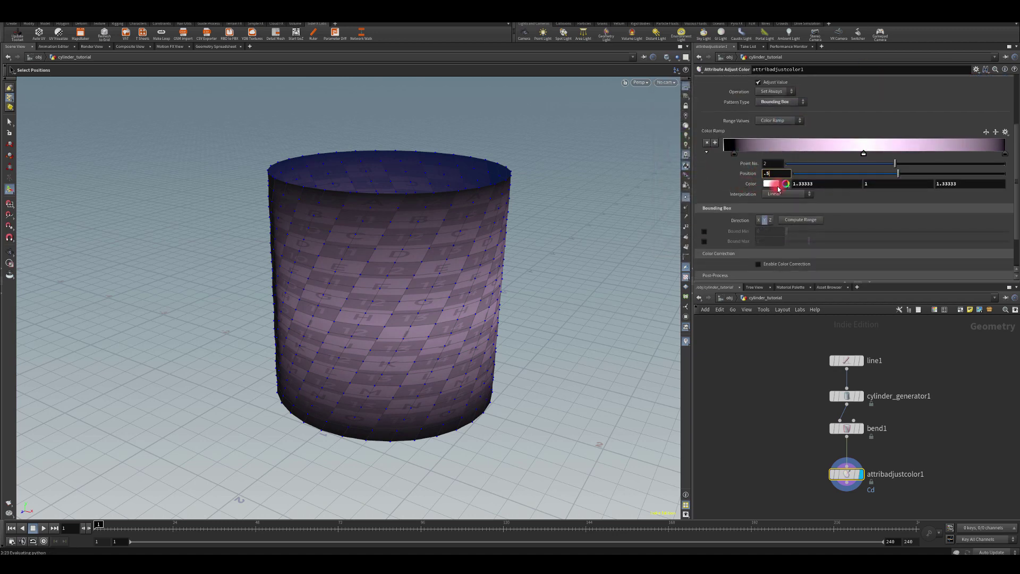
{"action": "key", "text": "Return"}
{"action": "left_click_drag", "start_coordinate": [821, 184], "coordinate": [751, 185]}
{"action": "type", "text": "1"}
{"action": "key", "text": "Return"}
{"action": "left_click_drag", "start_coordinate": [971, 184], "coordinate": [889, 185]}
{"action": "type", "text": "1"}
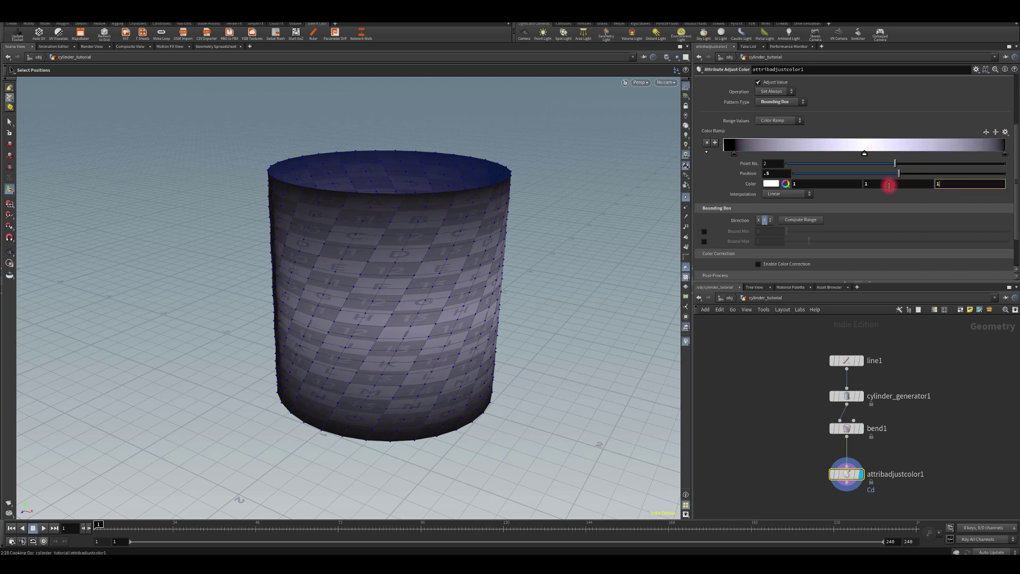
{"action": "key", "text": "Return"}
- Position the ramp's end black point at 0.9 and its first black point at 0.1
{"action": "left_click", "coordinate": [1006, 155]}
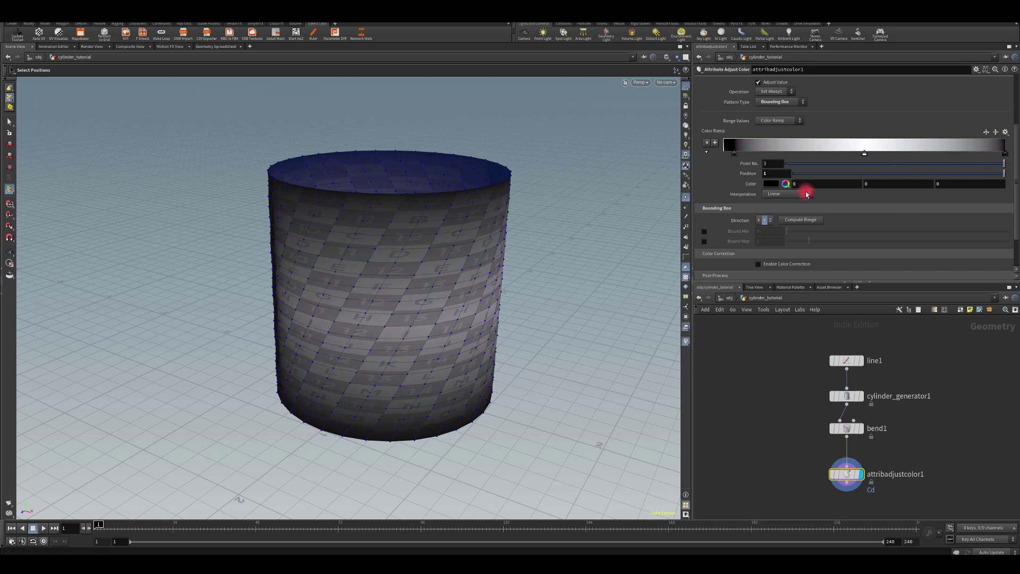
{"action": "type", "text": ".9"}
{"action": "key", "text": "Return"}
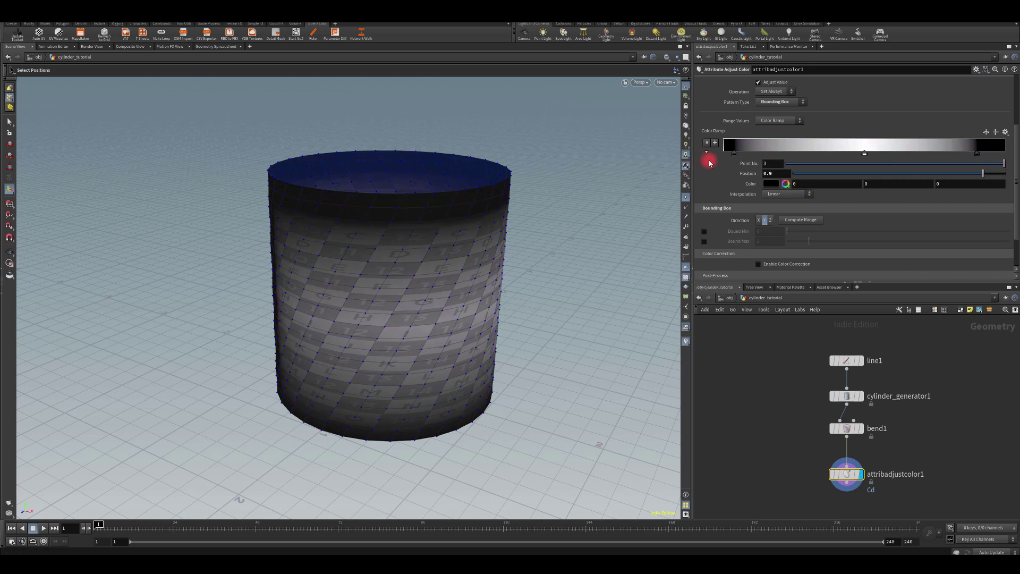
{"action": "left_click", "coordinate": [734, 154]}
{"action": "left_click", "coordinate": [770, 170]}
{"action": "type", "text": ".1"}
{"action": "left_click", "coordinate": [706, 170]}
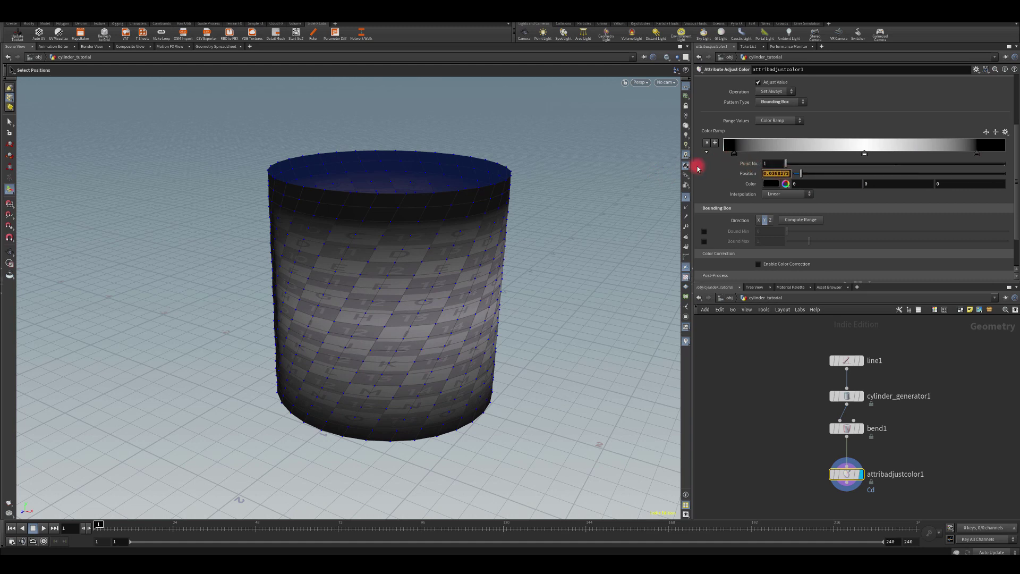
{"action": "left_click", "coordinate": [978, 155]}
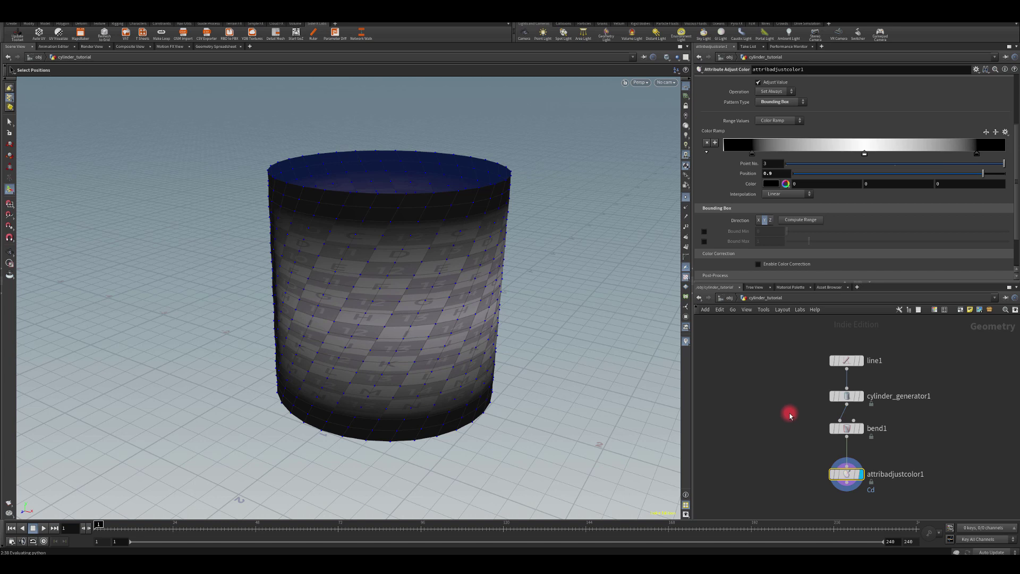
- Switch the viewport to the UV view to check the cylinder's UV layout
{"action": "middle_click_drag", "start_coordinate": [785, 416], "coordinate": [761, 386]}
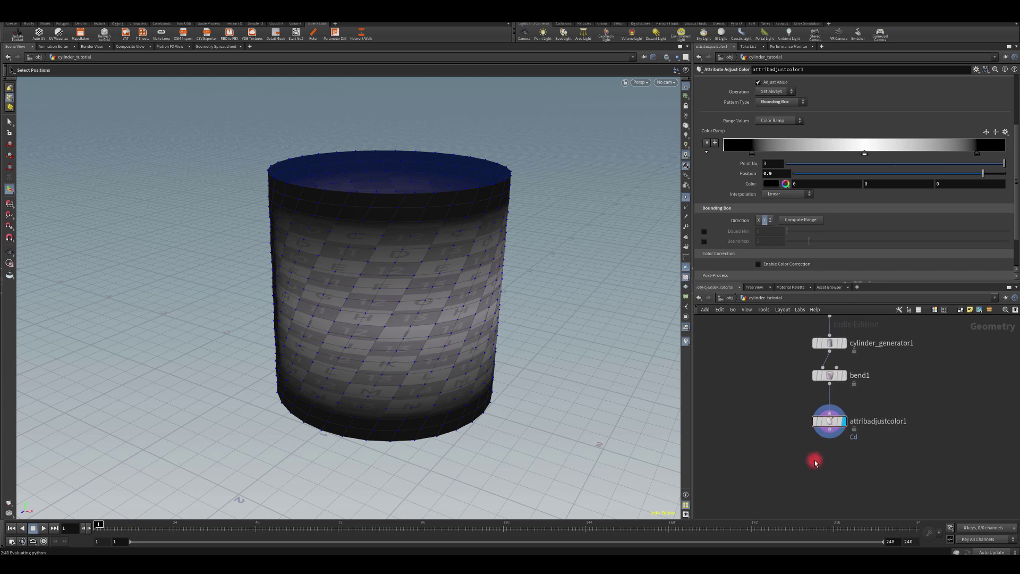
{"action": "left_click", "coordinate": [643, 82]}
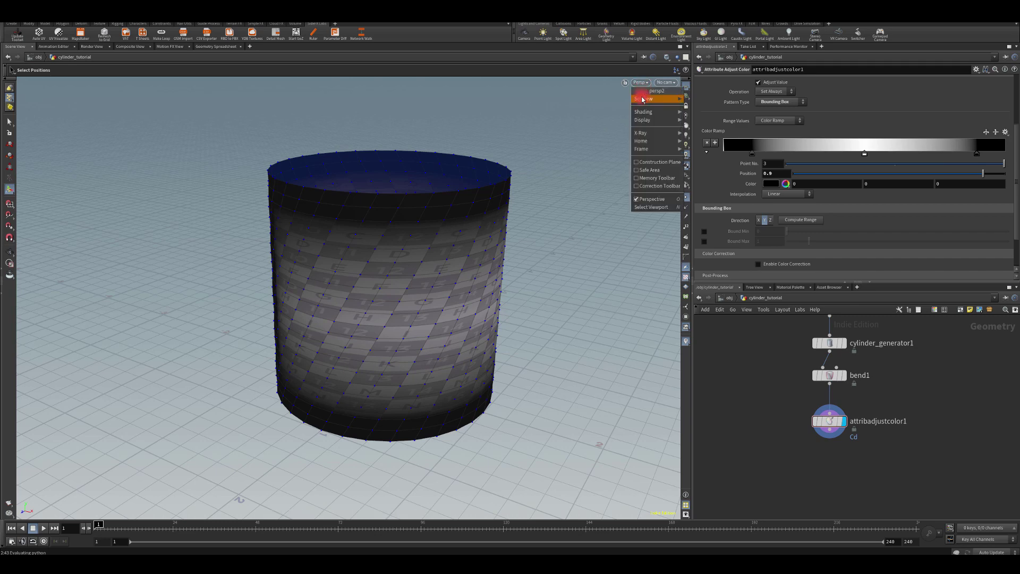
{"action": "mouse_move", "coordinate": [659, 99]}
{"action": "left_click", "coordinate": [696, 131]}
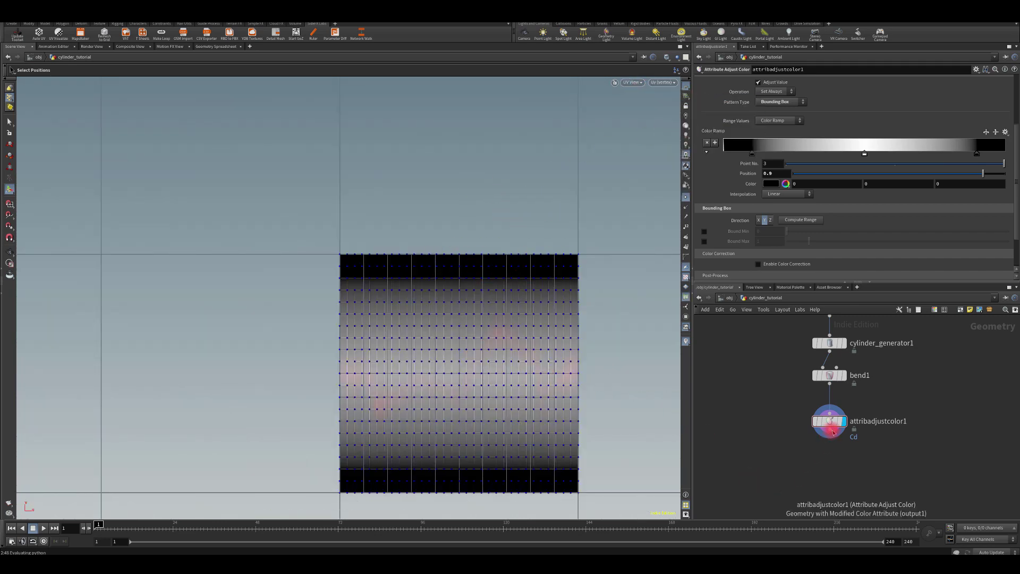
- Add a UV Texture node below attribadjustcolor1 and display it in the UV view
{"action": "left_click_drag", "start_coordinate": [833, 432], "coordinate": [826, 466]}
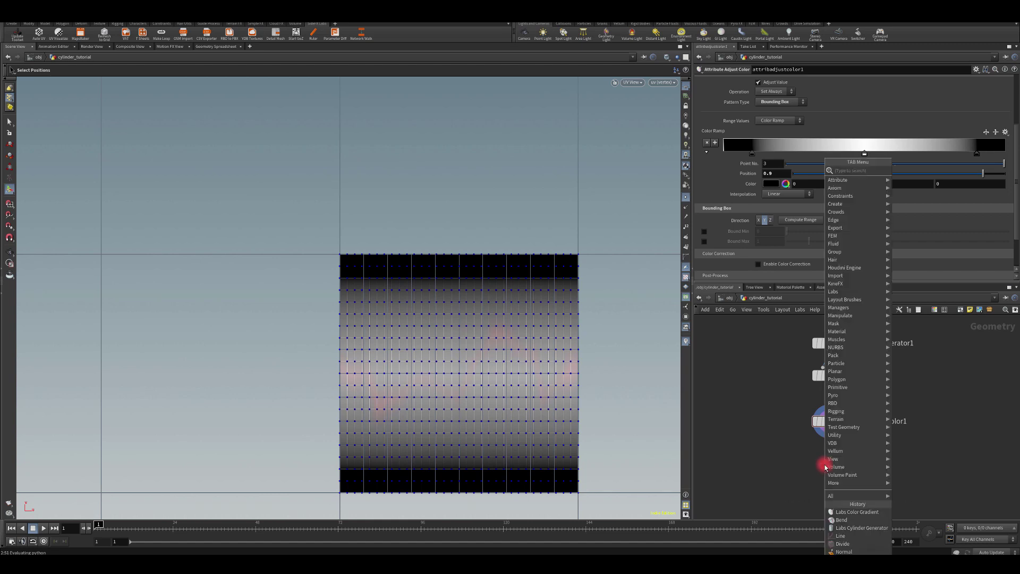
{"action": "type", "text": "uvt"}
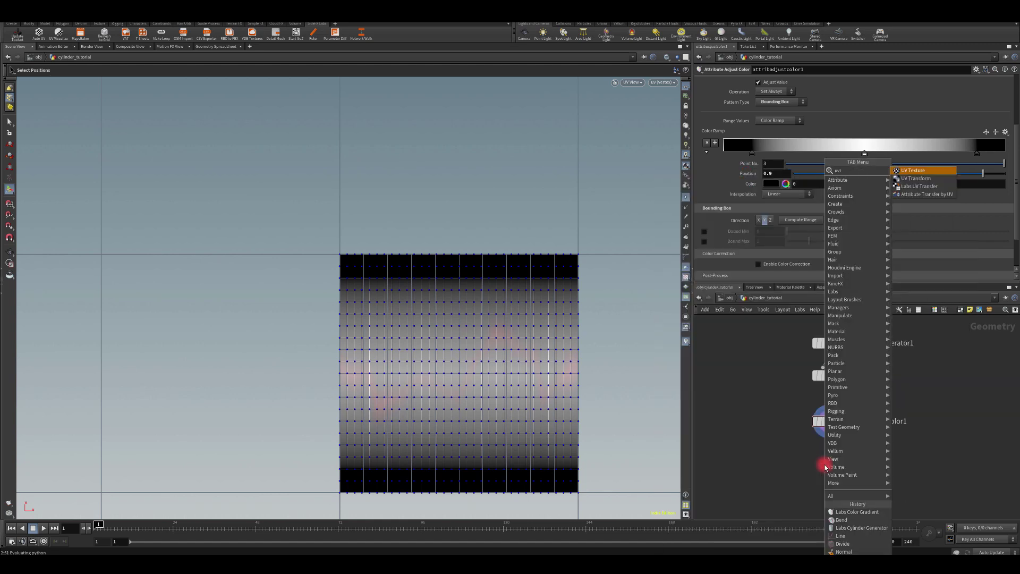
{"action": "key", "text": "Return"}
{"action": "left_click", "coordinate": [826, 467]}
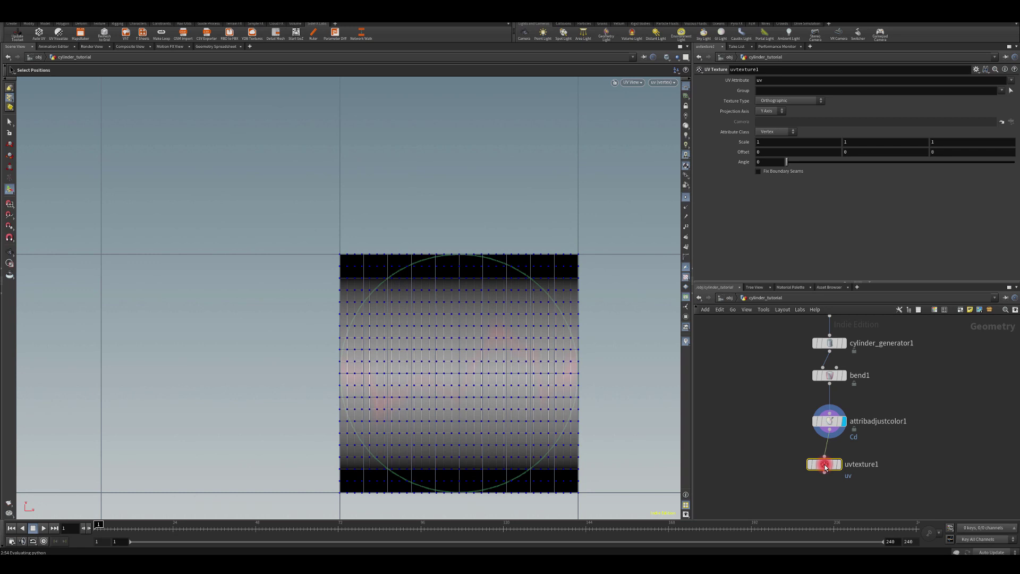
{"action": "left_click", "coordinate": [839, 464]}
{"action": "left_click_drag", "start_coordinate": [827, 469], "coordinate": [832, 460]}
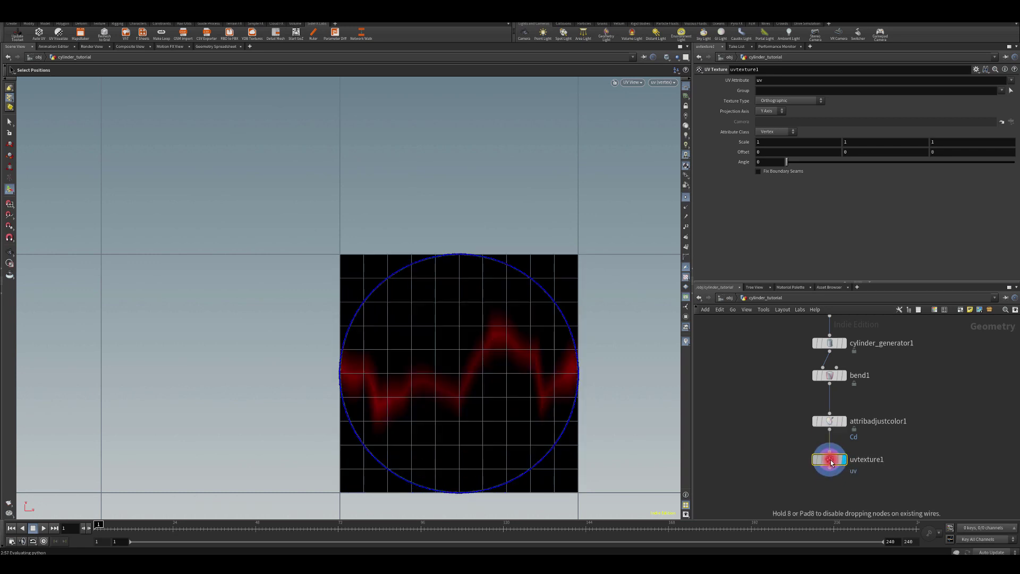
{"action": "mouse_move", "coordinate": [832, 464]}
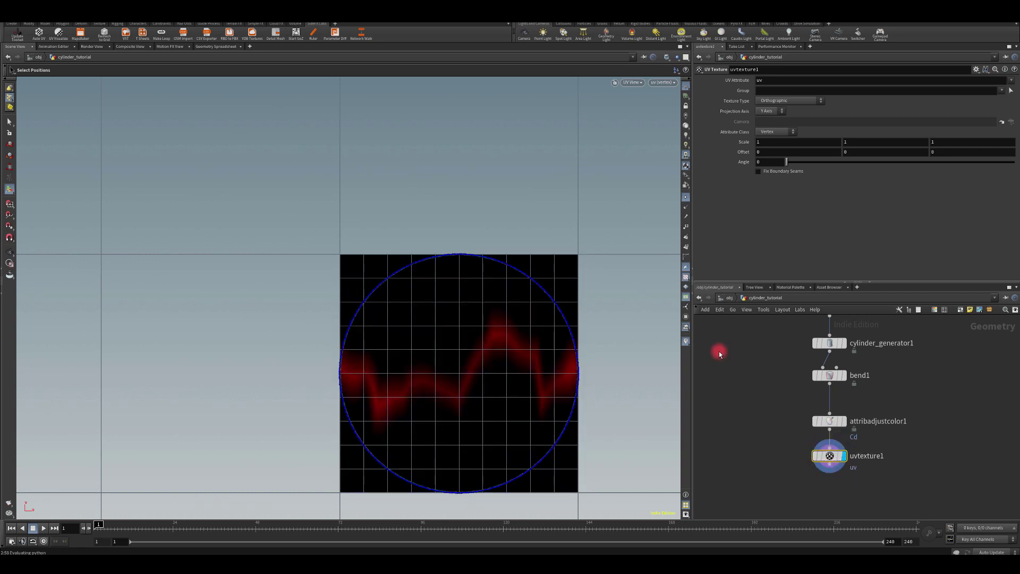
- Return the viewport to the perspective view and delete the uvtexture1 node
{"action": "left_click", "coordinate": [638, 86]}
{"action": "left_click", "coordinate": [671, 99]}
{"action": "left_click", "coordinate": [863, 455]}
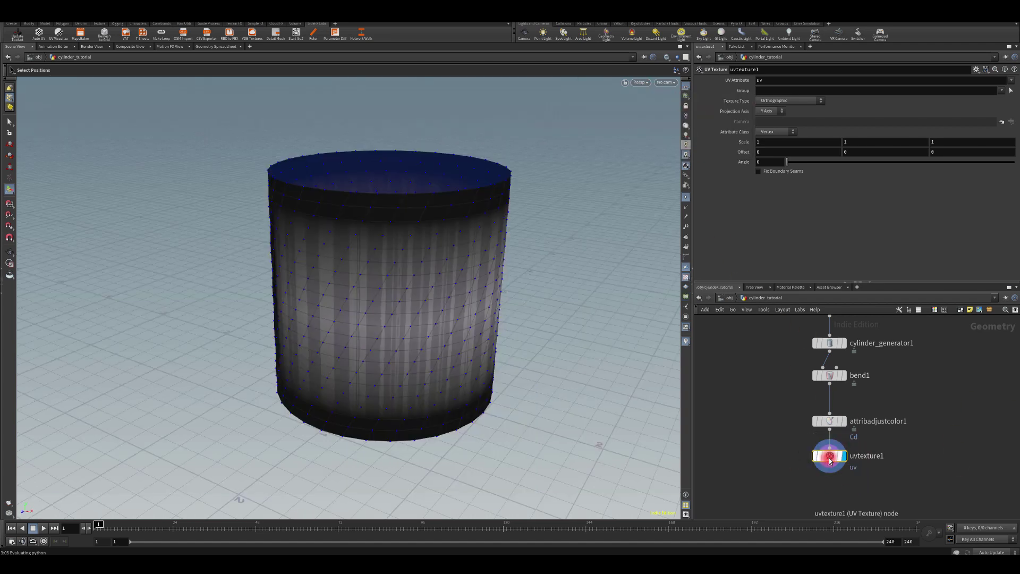
{"action": "mouse_move", "coordinate": [824, 457]}
{"action": "left_click", "coordinate": [778, 441]}
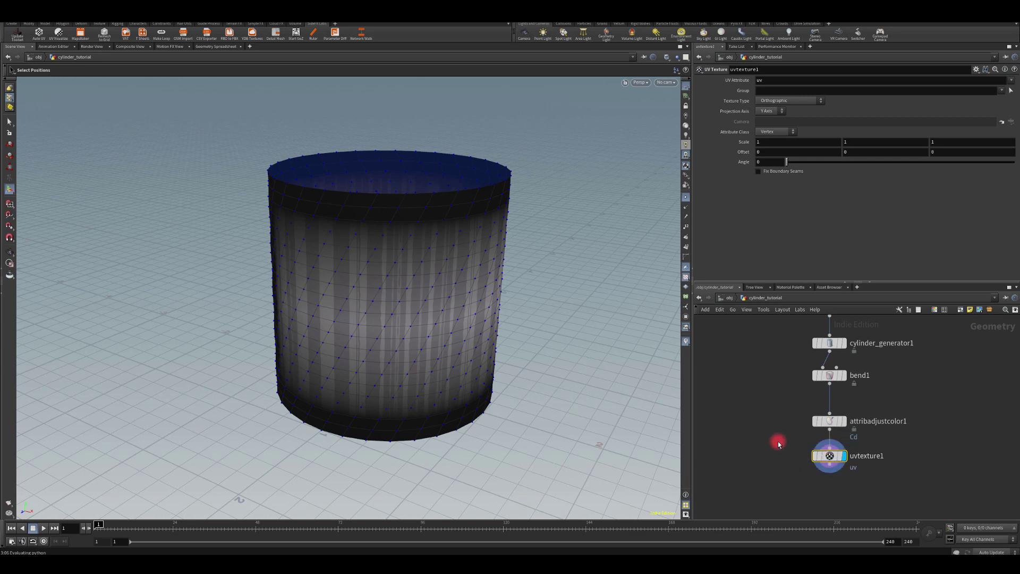
{"action": "left_click_drag", "start_coordinate": [778, 441], "coordinate": [844, 480]}
{"action": "key", "text": "Delete"}
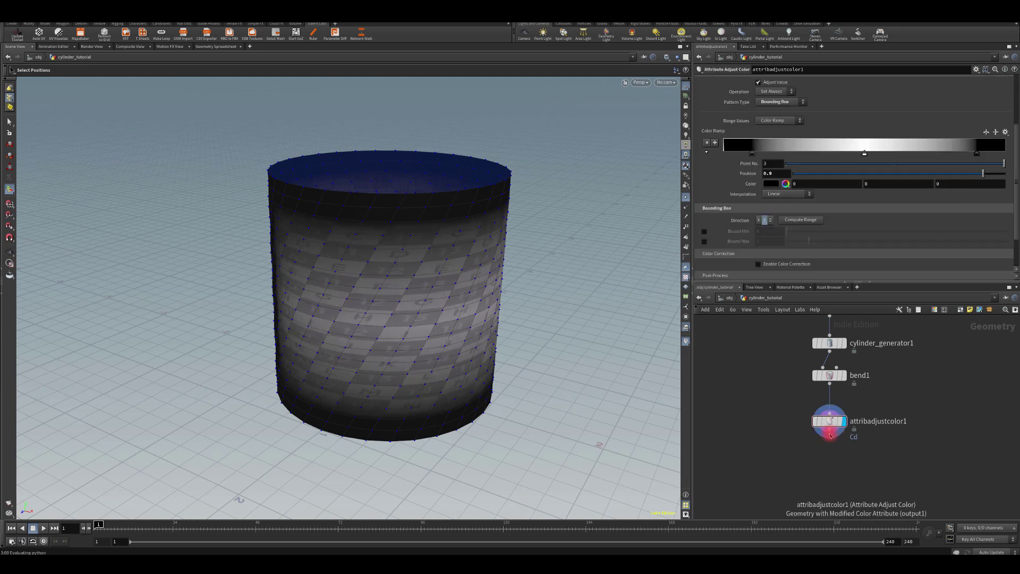
- Add a UV Transform node below attribadjustcolor1 and display it
{"action": "key", "text": "Tab"}
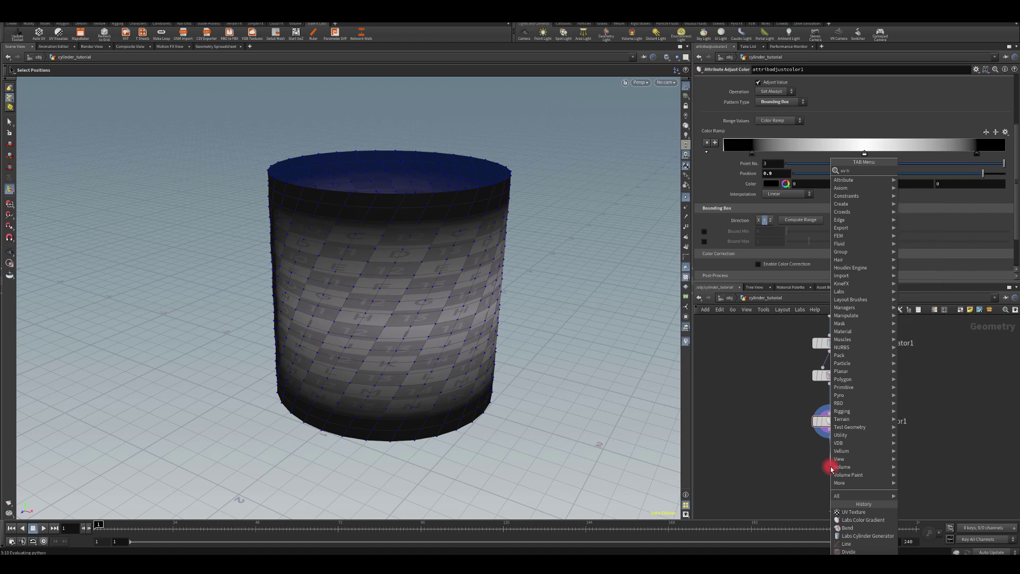
{"action": "key", "text": "Return"}
{"action": "left_click", "coordinate": [833, 470]}
{"action": "left_click_drag", "start_coordinate": [832, 469], "coordinate": [830, 466]}
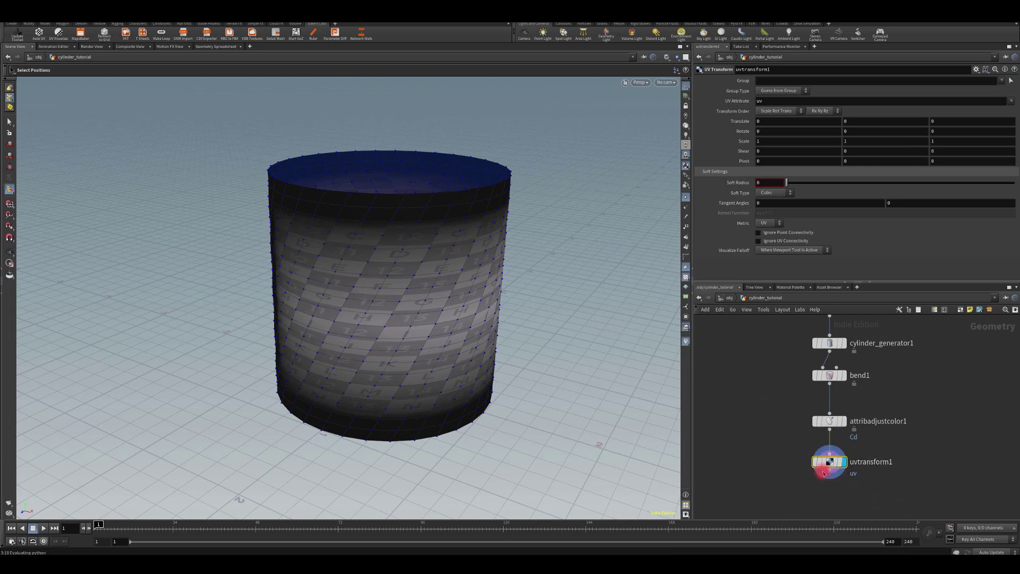
- Add a Transform node below uvtransform1 and display it
{"action": "middle_click_drag", "start_coordinate": [768, 435], "coordinate": [770, 392]}
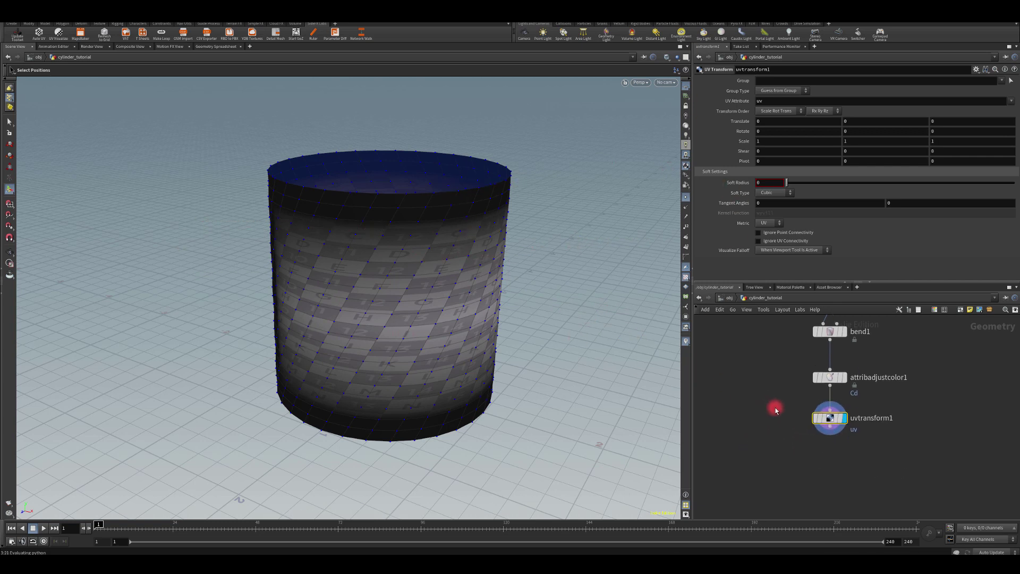
{"action": "left_click", "coordinate": [830, 427]}
{"action": "left_click", "coordinate": [827, 470]}
{"action": "type", "text": "tra"}
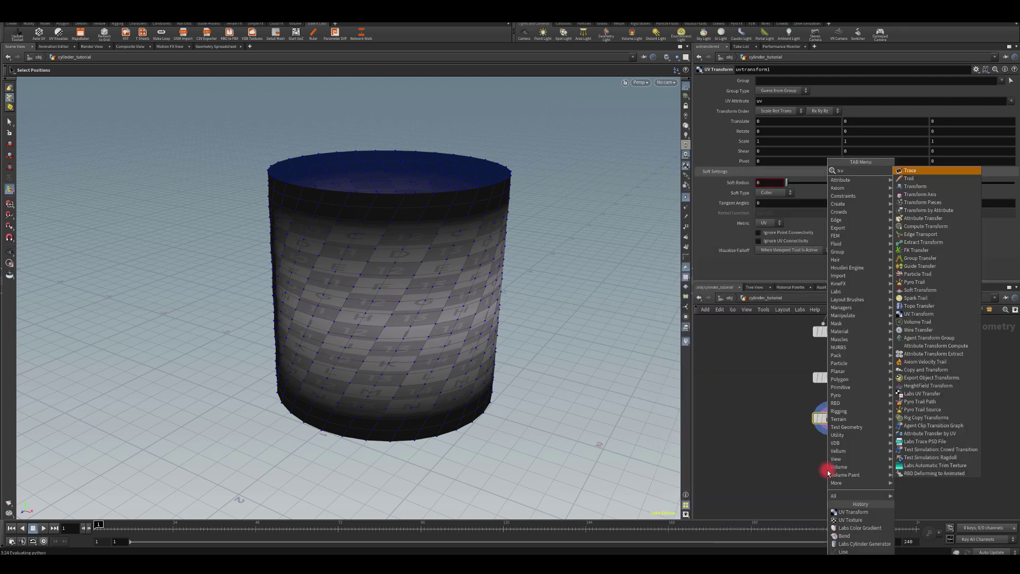
{"action": "key", "text": "Down"}
{"action": "key", "text": "Down"}
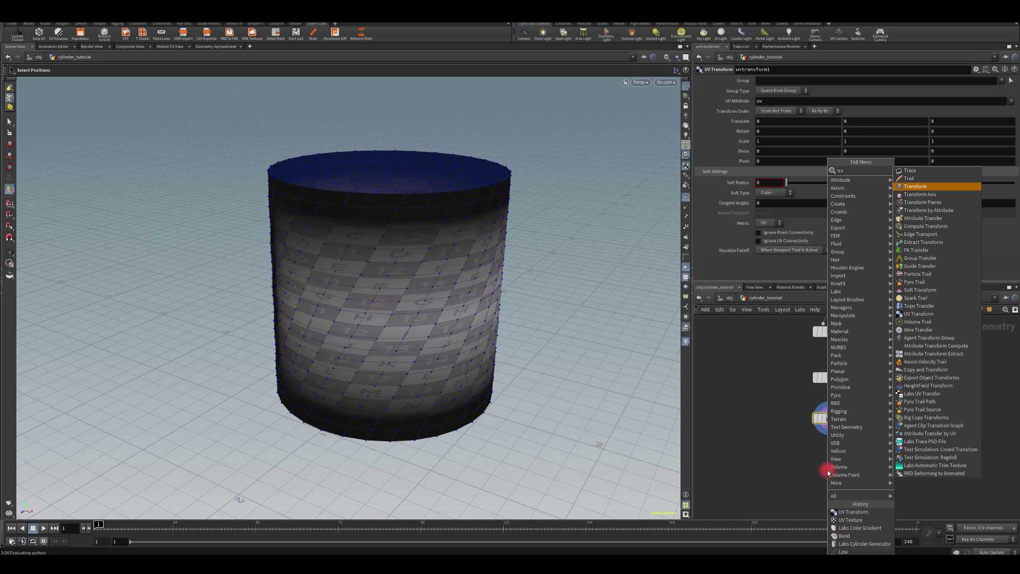
{"action": "key", "text": "Return"}
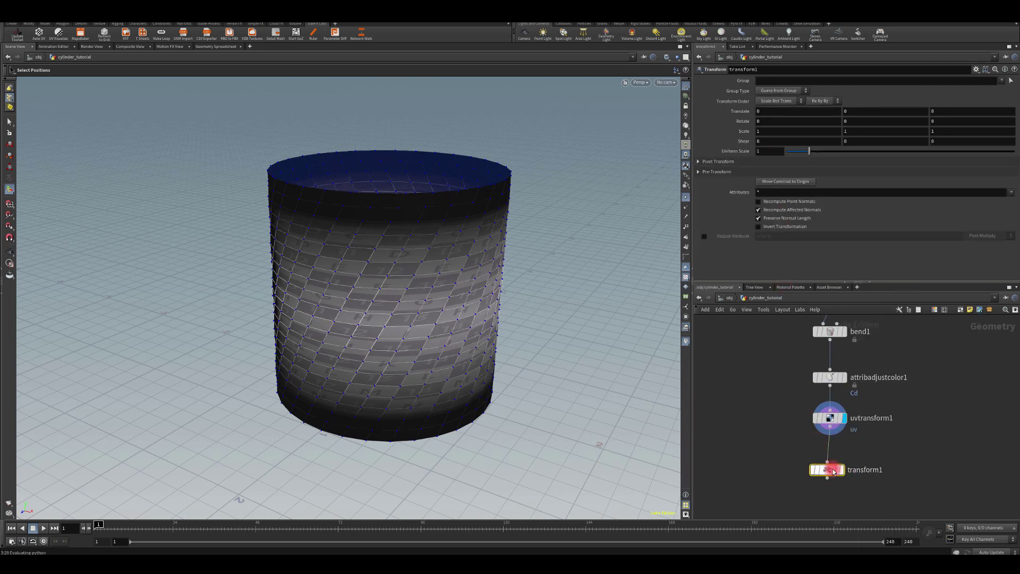
{"action": "left_click", "coordinate": [839, 470]}
- Set the Uniform Scale of transform1 to 50 and frame the enlarged cylinder in the viewport
{"action": "left_click", "coordinate": [763, 150]}
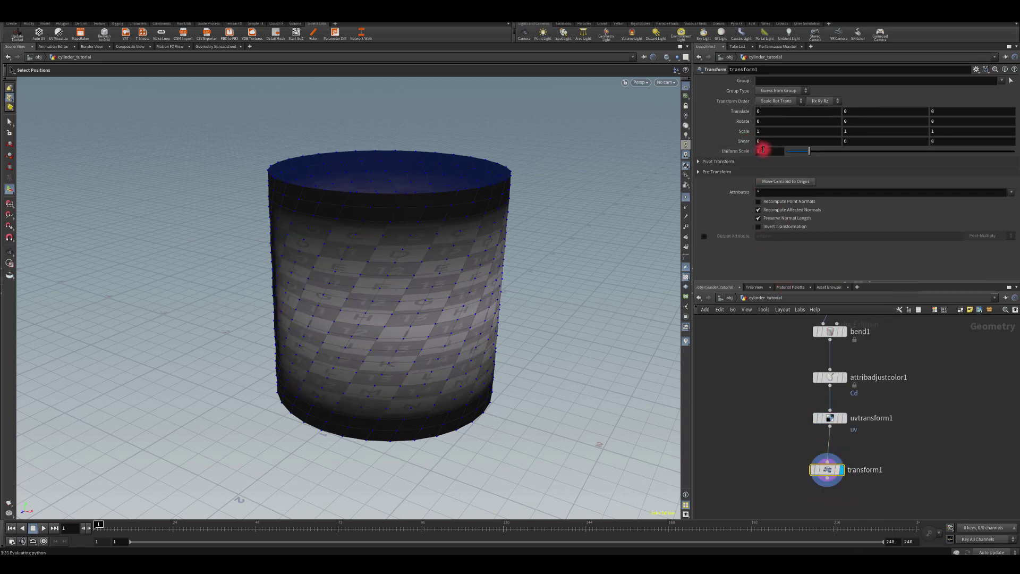
{"action": "type", "text": "50"}
{"action": "key", "text": "Return"}
{"action": "left_click", "coordinate": [313, 40]}
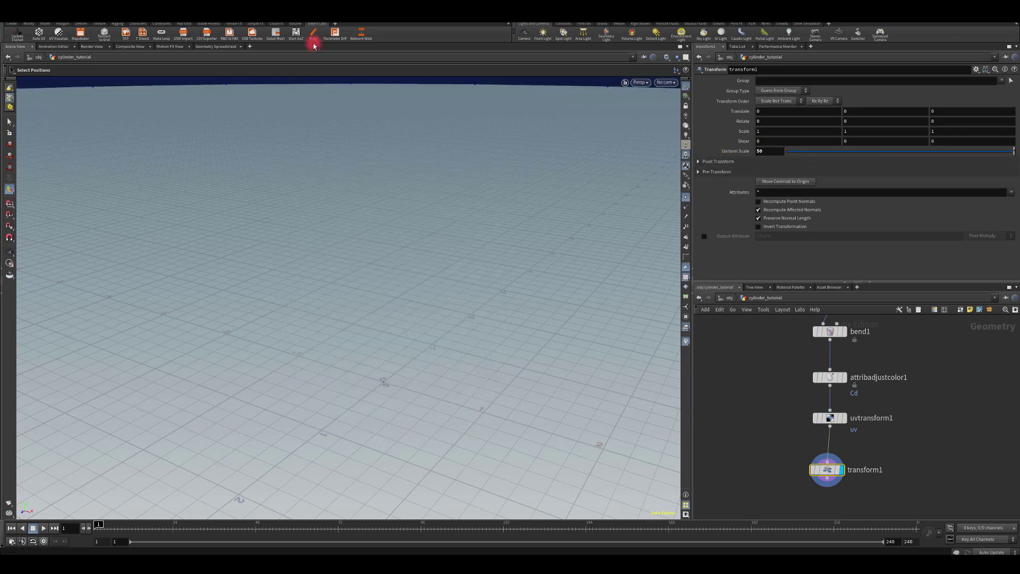
{"action": "key", "text": "space+g"}
{"action": "right_click_drag", "start_coordinate": [370, 224], "coordinate": [357, 315], "text": "alt"}
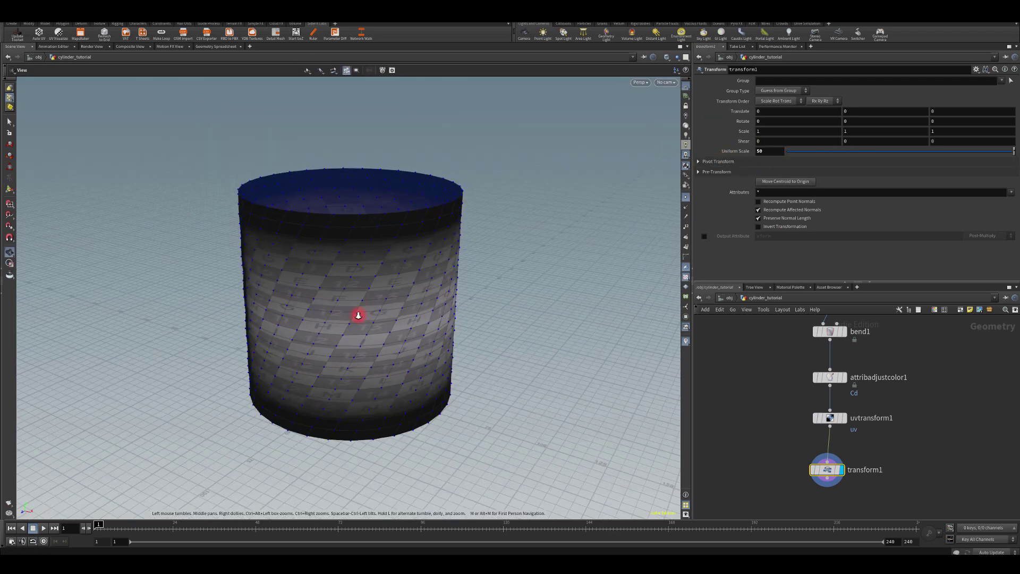
{"action": "left_click_drag", "start_coordinate": [357, 315], "coordinate": [281, 299], "text": "alt"}
{"action": "mouse_move", "coordinate": [404, 327]}
{"action": "left_mouse_down", "text": "alt"}
{"action": "mouse_move", "coordinate": [412, 287]}
{"action": "mouse_move", "coordinate": [398, 336]}
{"action": "left_mouse_up", "text": "alt"}
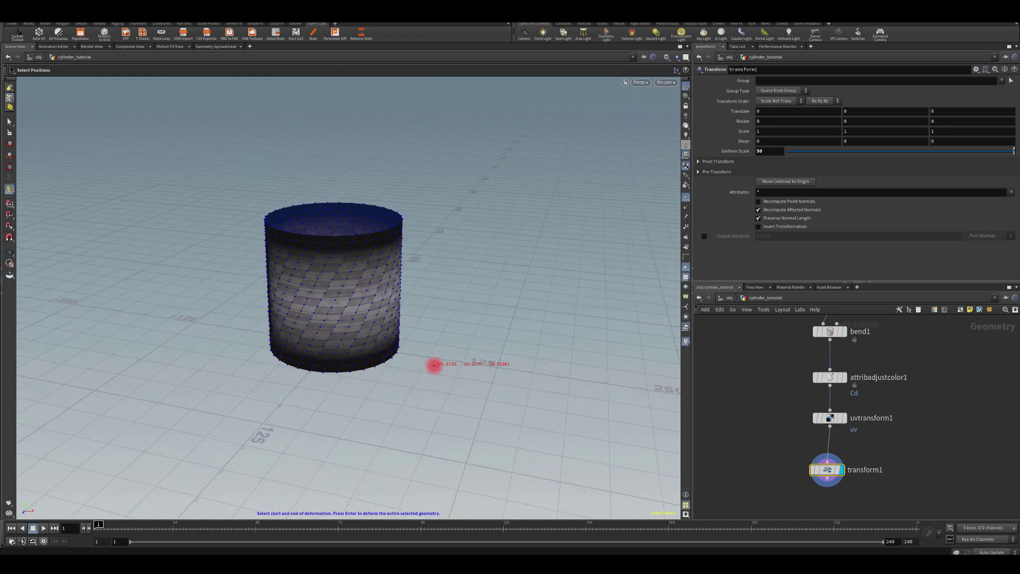
- Add a Match Size node below transform1 and display it
{"action": "left_click", "coordinate": [827, 478]}
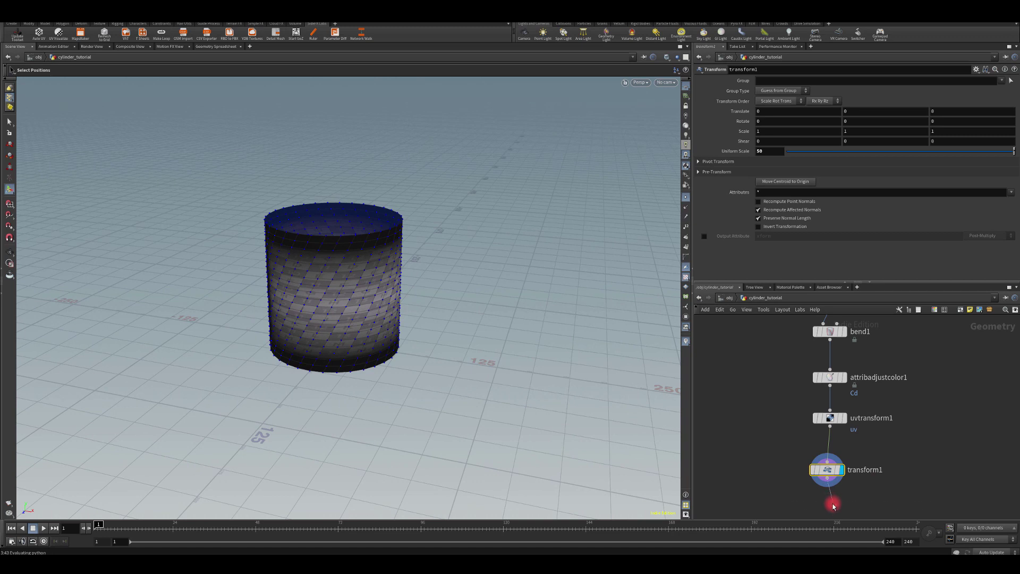
{"action": "key", "text": "Tab"}
{"action": "type", "text": "alig"}
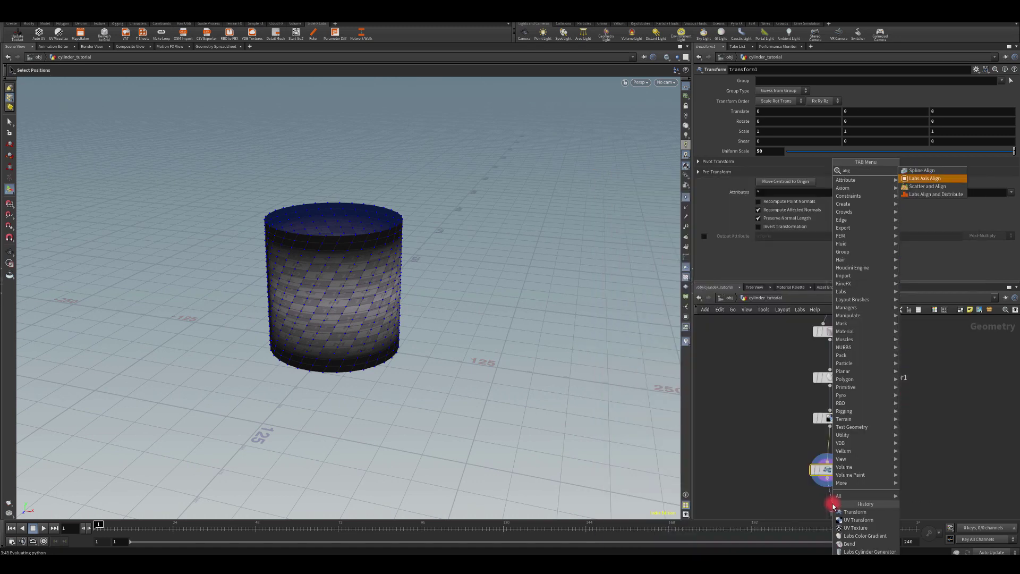
{"action": "key", "text": "Escape"}
{"action": "scroll", "coordinate": [792, 387], "scroll_direction": "down", "scroll_amount": 3}
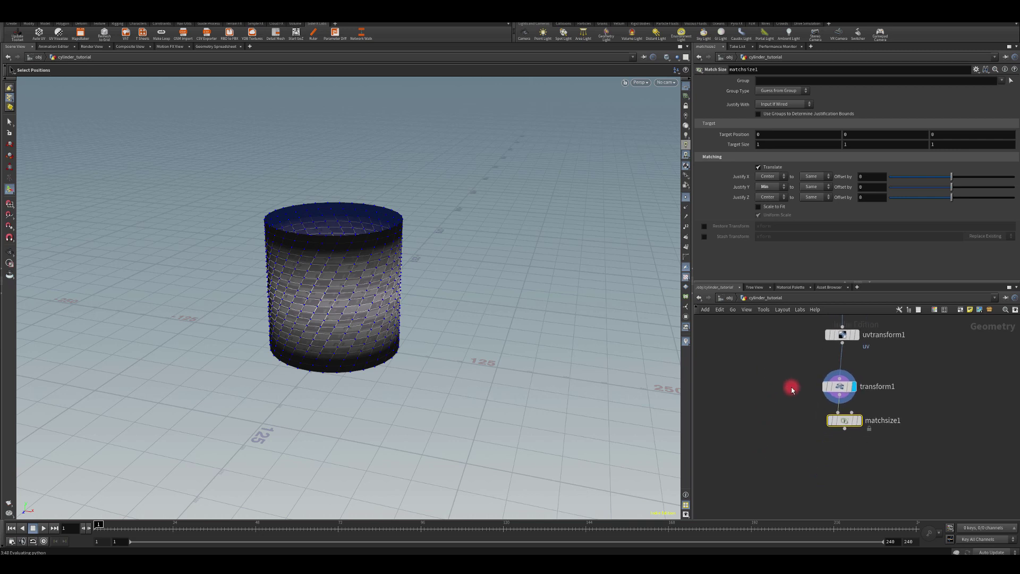
{"action": "left_click", "coordinate": [847, 424]}
- Set Justify Y of matchsize1 to Center and line the node up directly beneath transform1
{"action": "left_click", "coordinate": [759, 168]}
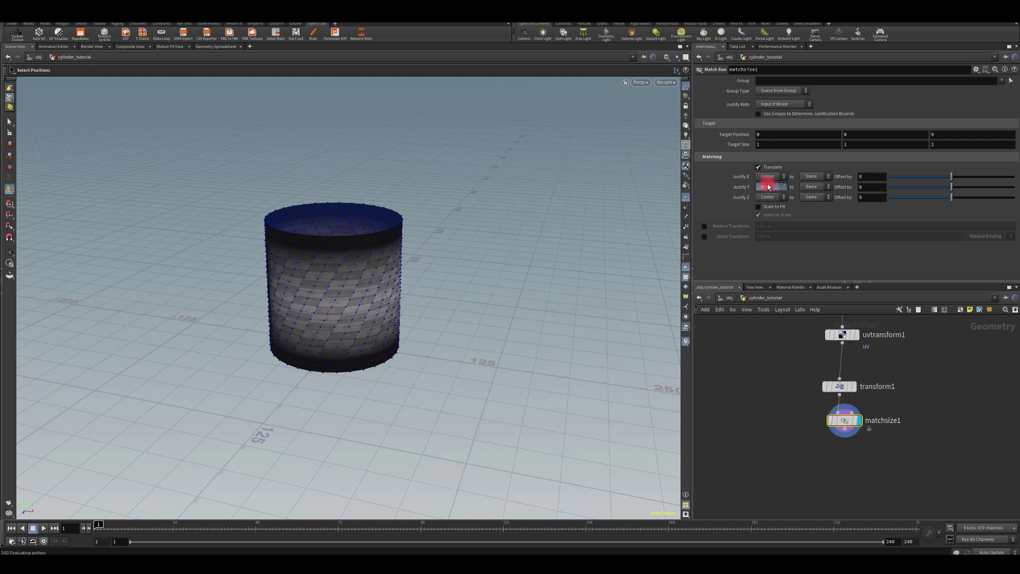
{"action": "left_click", "coordinate": [769, 187]}
{"action": "left_click", "coordinate": [766, 211]}
{"action": "key", "text": "Escape"}
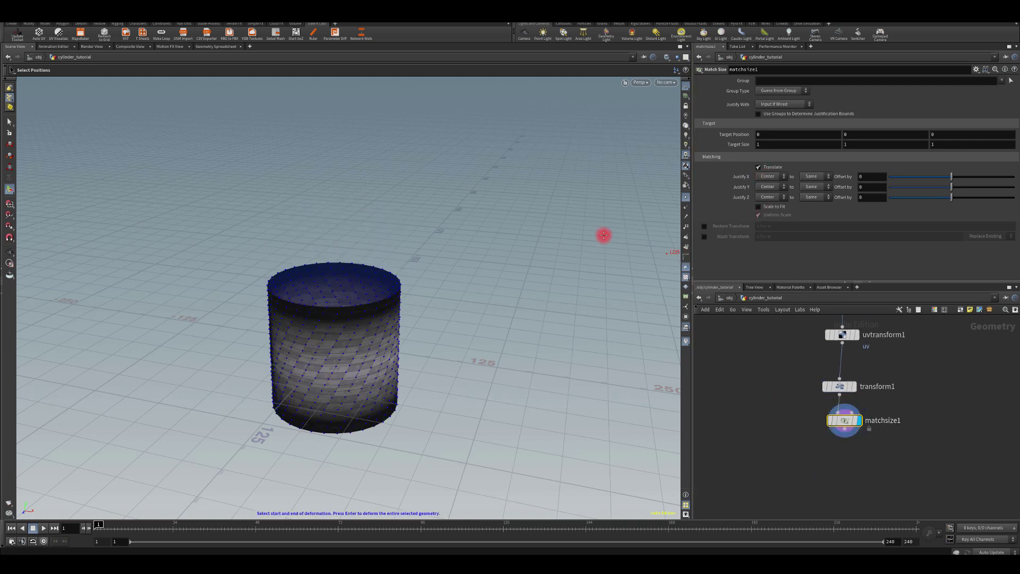
{"action": "left_click_drag", "start_coordinate": [604, 232], "coordinate": [535, 320]}
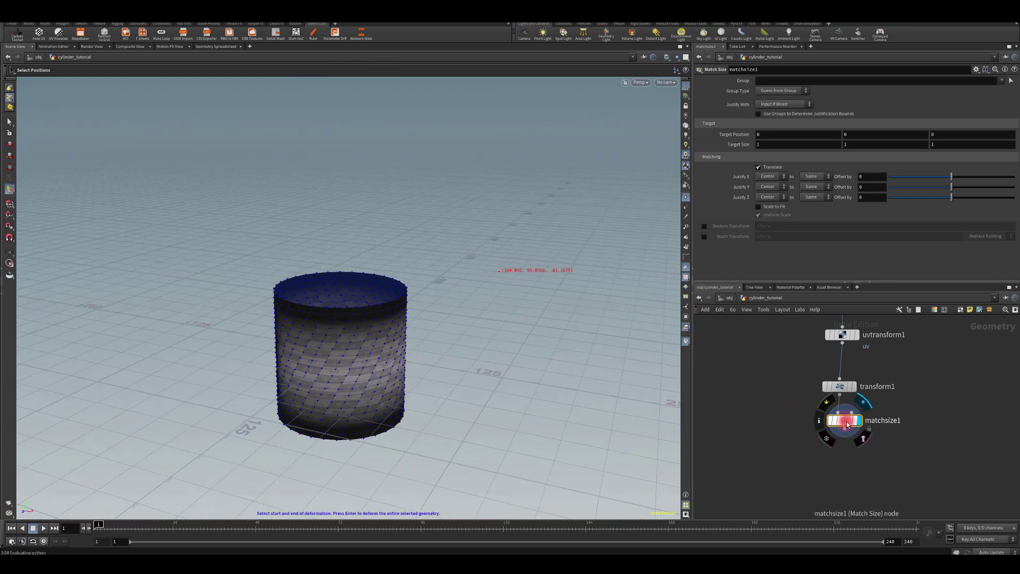
{"action": "left_click_drag", "start_coordinate": [847, 419], "coordinate": [842, 420]}
- Examine the placement and shading of the twisted cylinder from several angles around it
{"action": "left_click_drag", "start_coordinate": [396, 356], "coordinate": [213, 309], "text": "alt"}
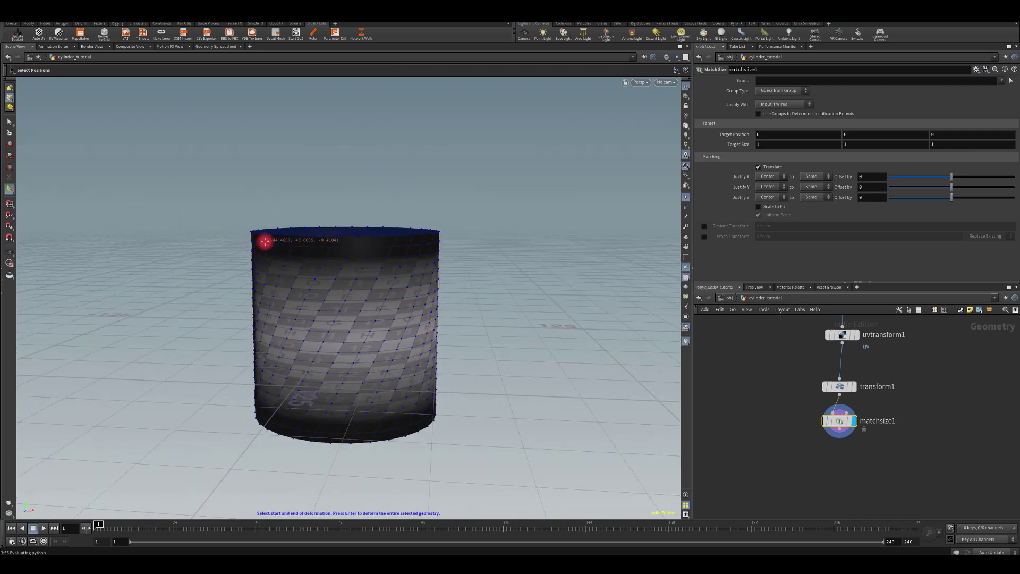
{"action": "middle_click_drag", "start_coordinate": [250, 321], "coordinate": [258, 305]}
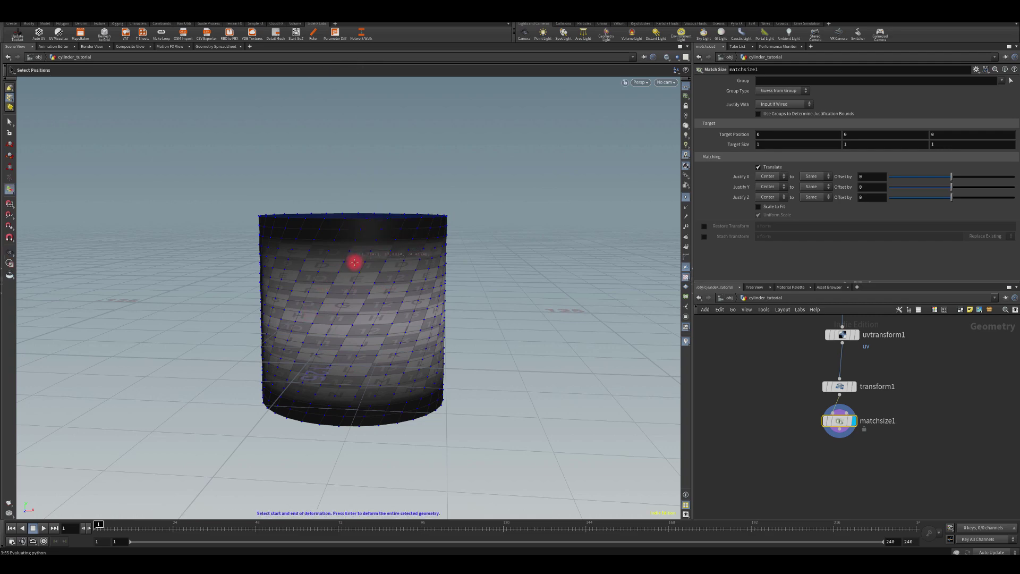
{"action": "key", "text": "Escape"}
{"action": "left_click_drag", "start_coordinate": [383, 212], "coordinate": [256, 308]}
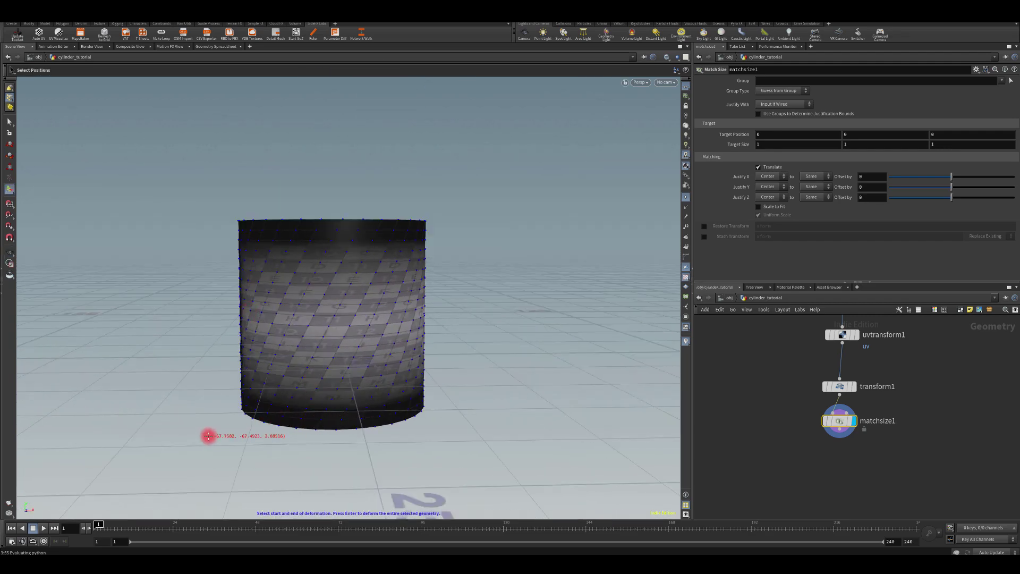
{"action": "key", "text": "Escape"}
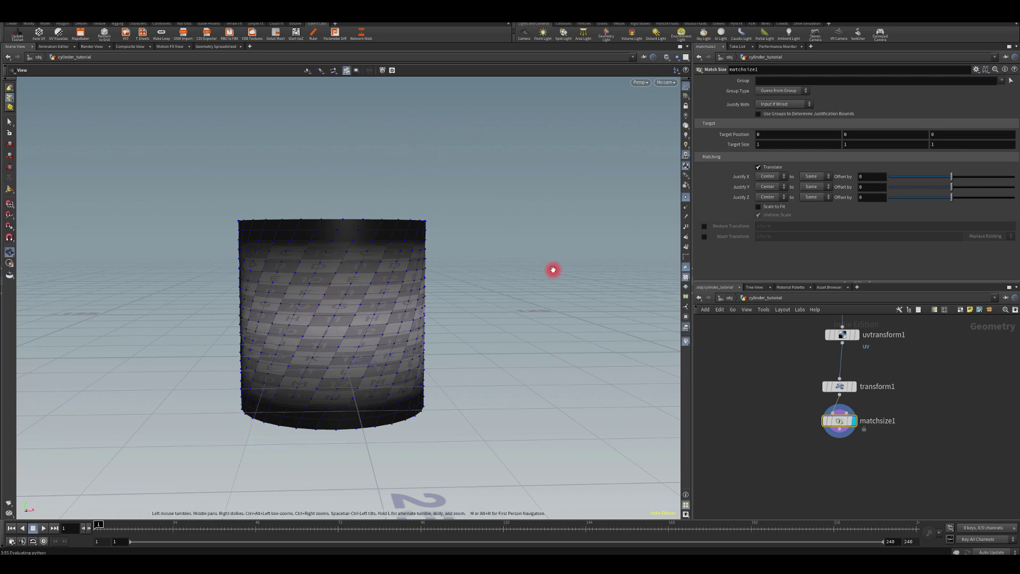
{"action": "left_click_drag", "start_coordinate": [551, 268], "coordinate": [521, 256]}
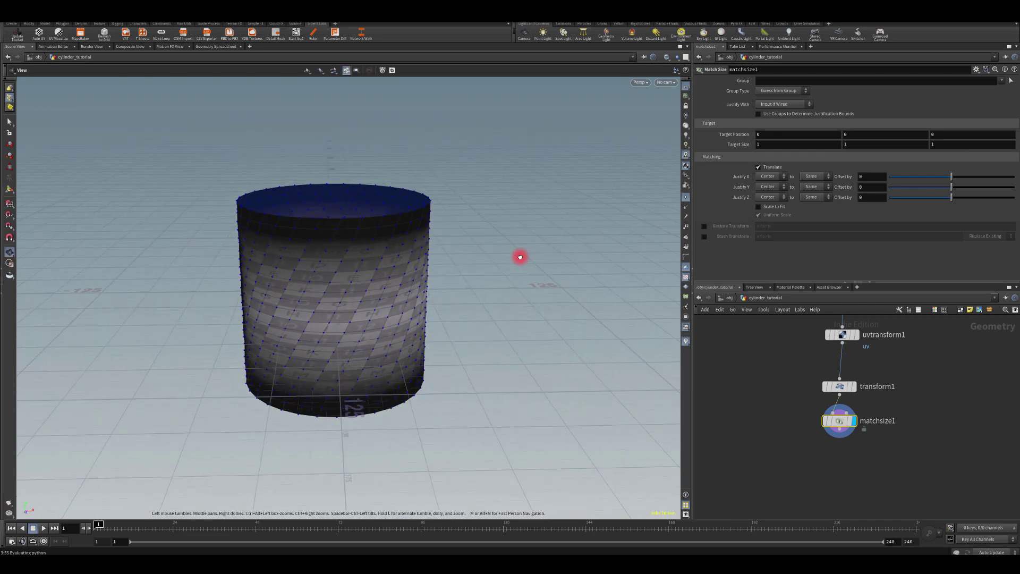
{"action": "key", "text": "Escape"}
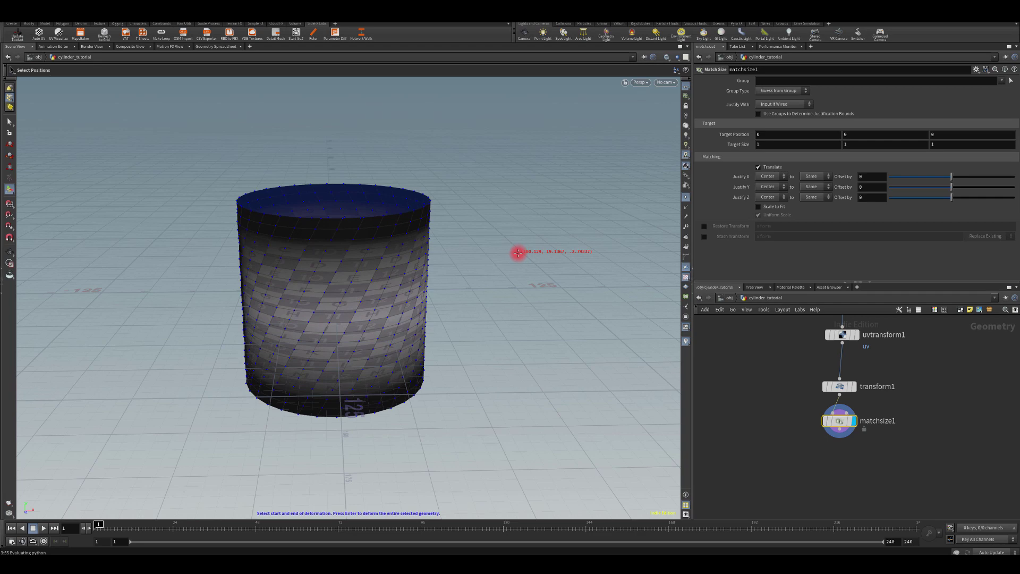
{"action": "key", "text": "Escape"}
{"action": "left_click_drag", "start_coordinate": [463, 324], "coordinate": [483, 290]}
{"action": "key", "text": "Escape"}
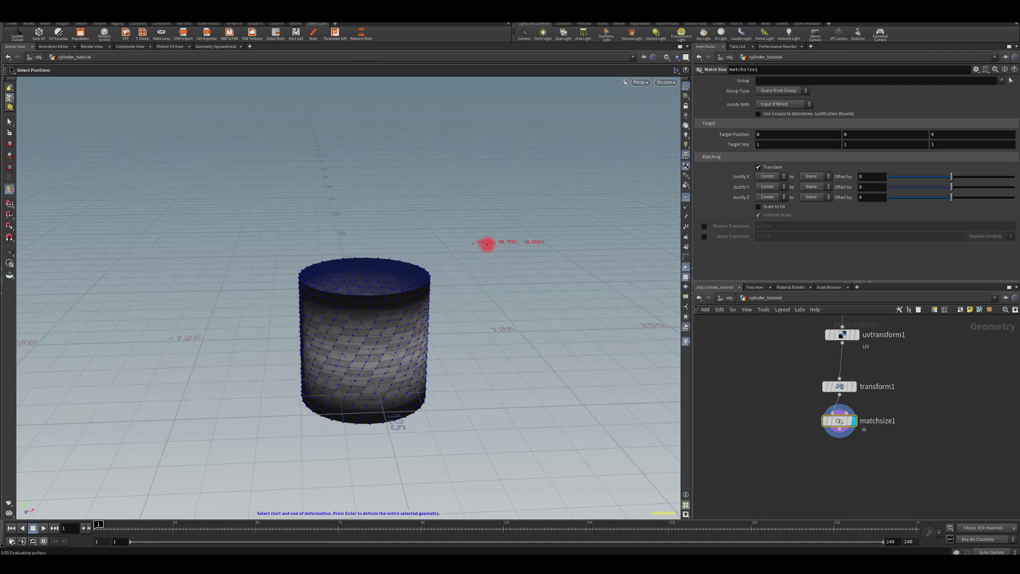
- Review the whole node chain, the Vertex Colour ramp of cylinder_generator1 and the cylinder's gradient from a low side view
{"action": "middle_click_drag", "start_coordinate": [782, 334], "coordinate": [791, 420]}
{"action": "scroll", "coordinate": [790, 420], "scroll_direction": "up", "scroll_amount": 1}
{"action": "scroll", "coordinate": [799, 396], "scroll_direction": "down", "scroll_amount": 3}
{"action": "scroll", "coordinate": [798, 363], "scroll_direction": "down", "scroll_amount": 1}
{"action": "middle_click_drag", "start_coordinate": [781, 341], "coordinate": [785, 367]}
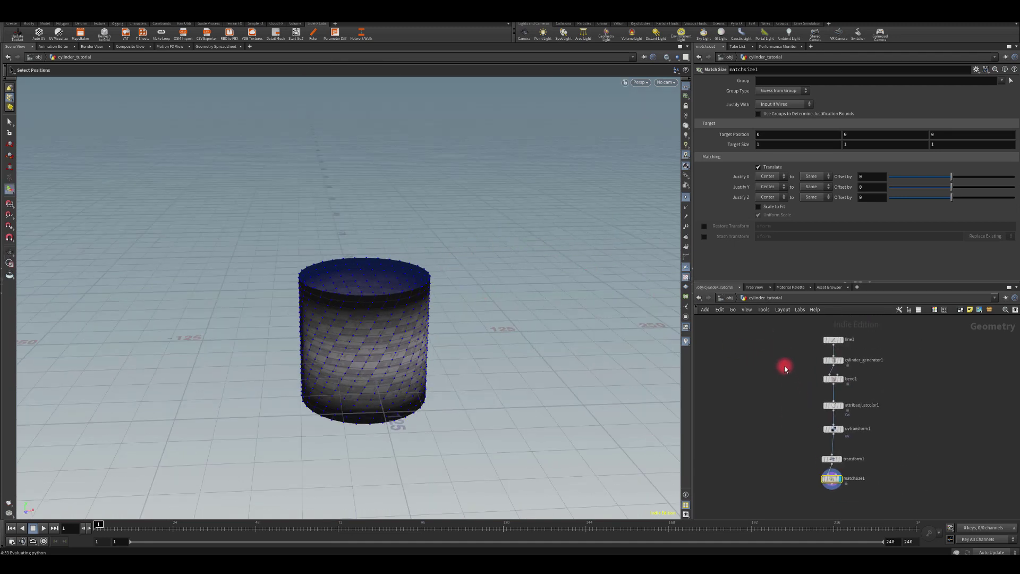
{"action": "scroll", "coordinate": [785, 365], "scroll_direction": "up", "scroll_amount": 2}
{"action": "scroll", "coordinate": [805, 378], "scroll_direction": "up", "scroll_amount": 1}
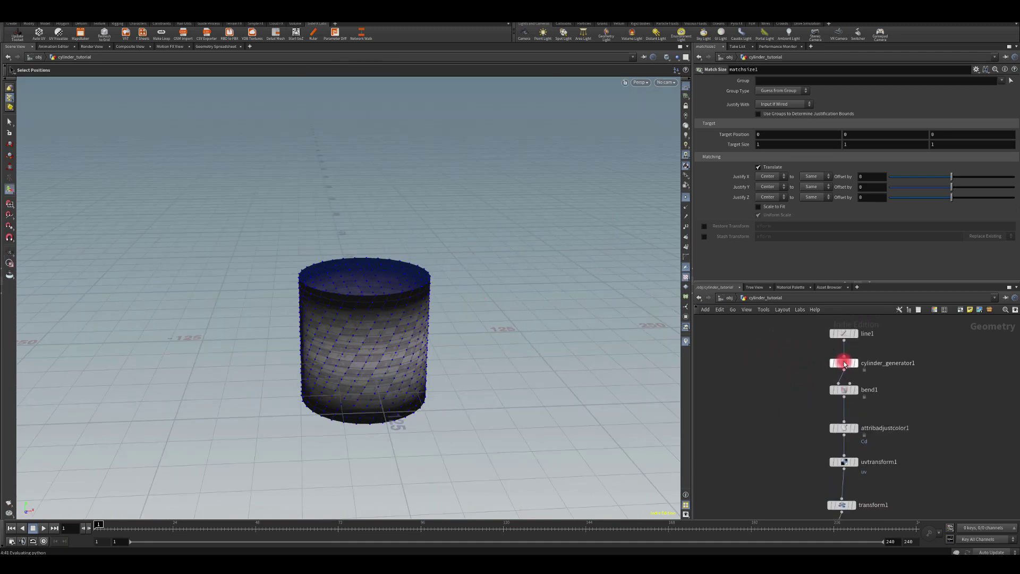
{"action": "left_click", "coordinate": [847, 368]}
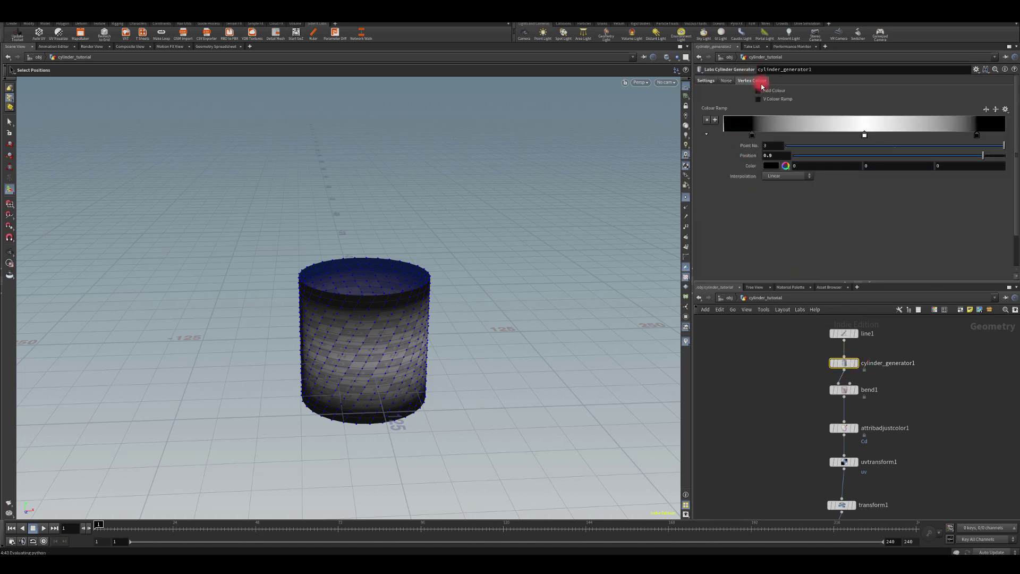
{"action": "key", "text": "Escape"}
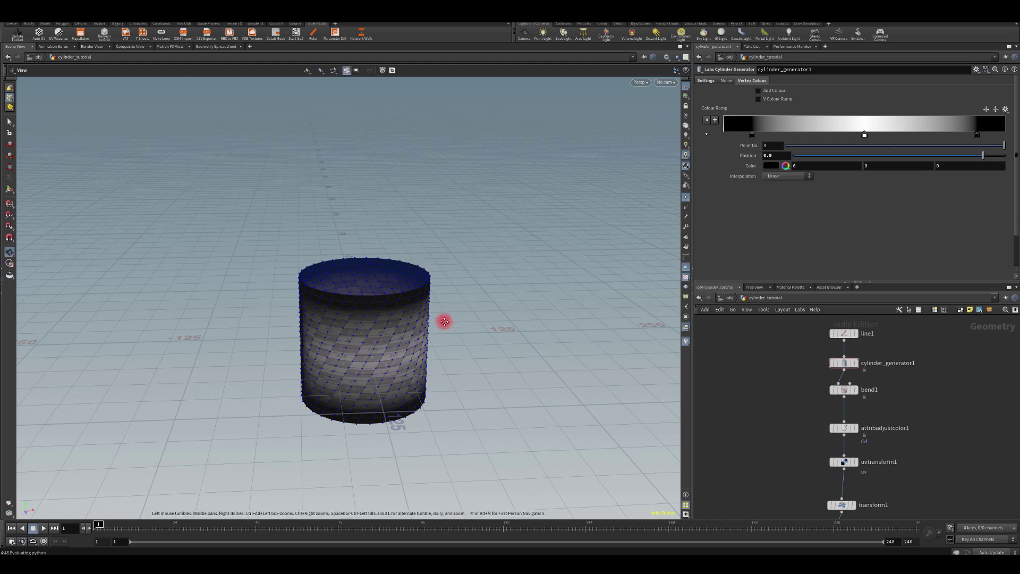
{"action": "left_click_drag", "start_coordinate": [444, 321], "coordinate": [533, 314]}
{"action": "key", "text": "s"}
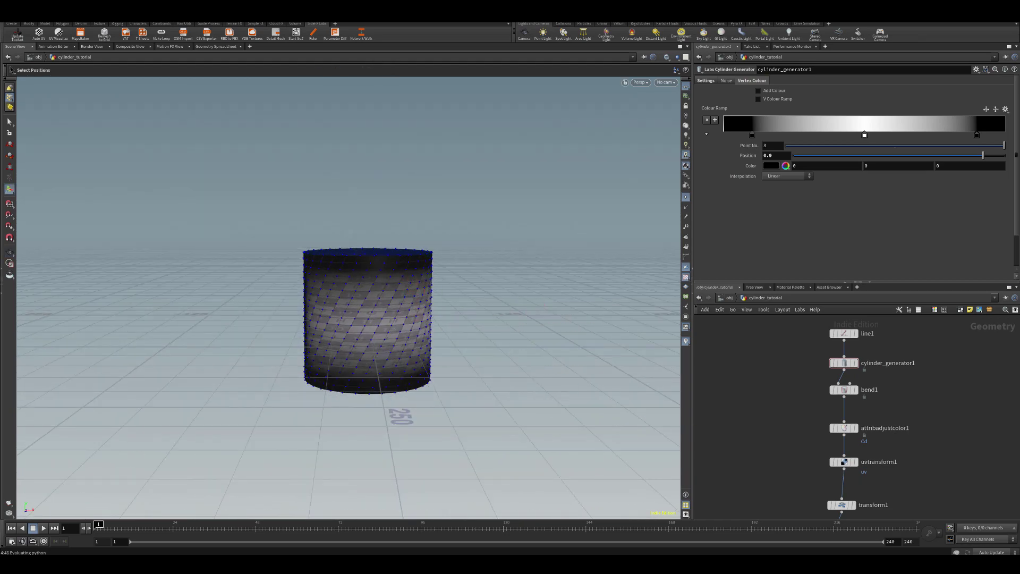